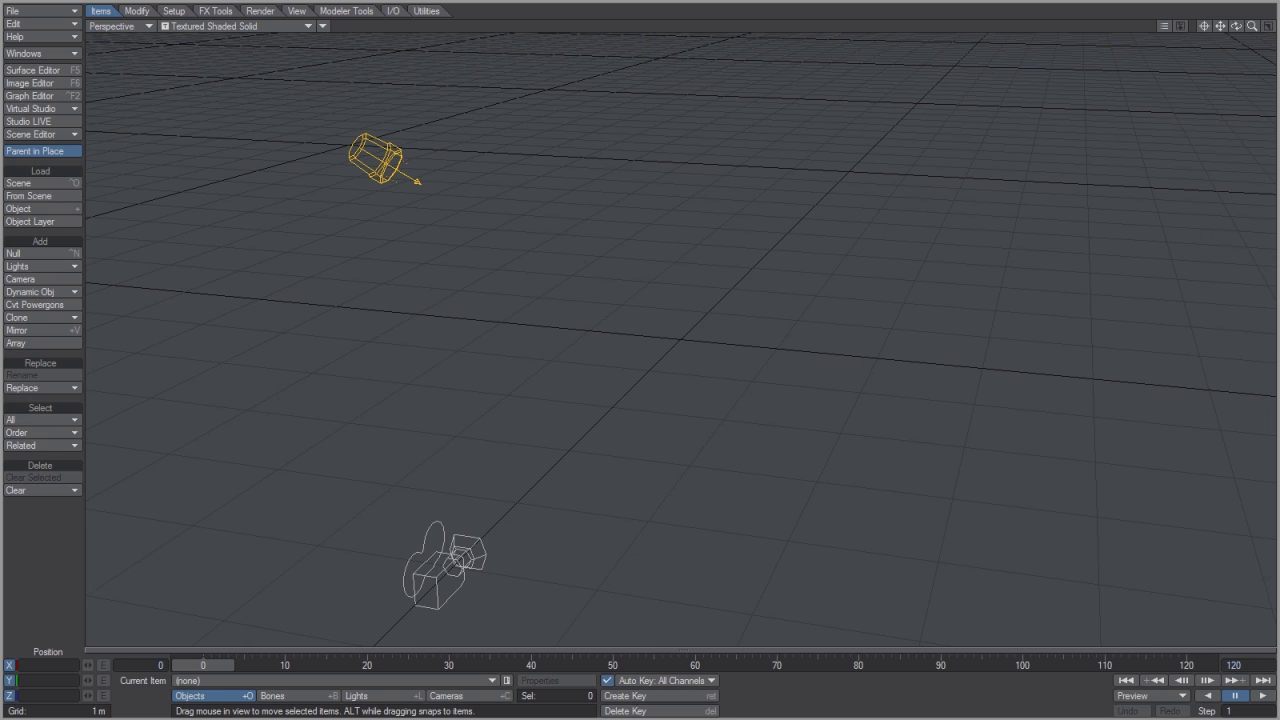
# Load the Bullet-Blocks-Smash object from the Workflow -BlocksSmash Objects folder.
pyautogui.click(76, 210)
pyautogui.click(472, 110)
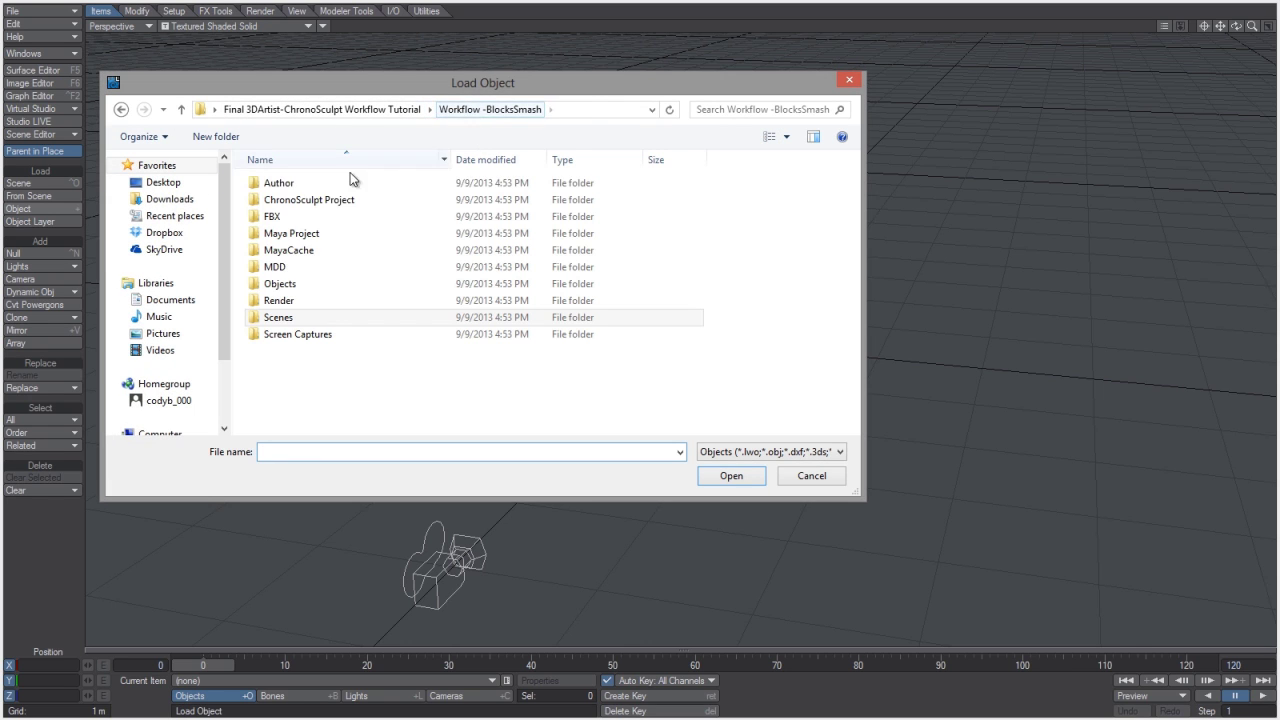
pyautogui.doubleClick(310, 285)
pyautogui.click(323, 185)
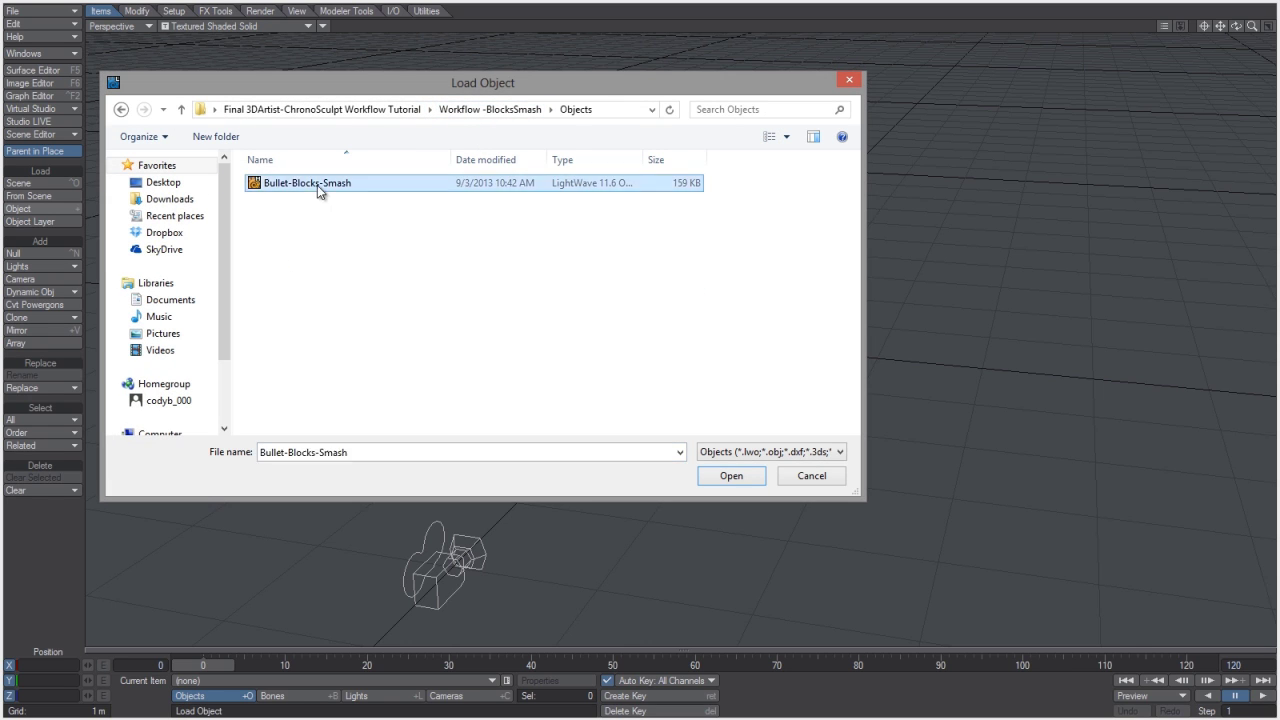
pyautogui.click(718, 470)
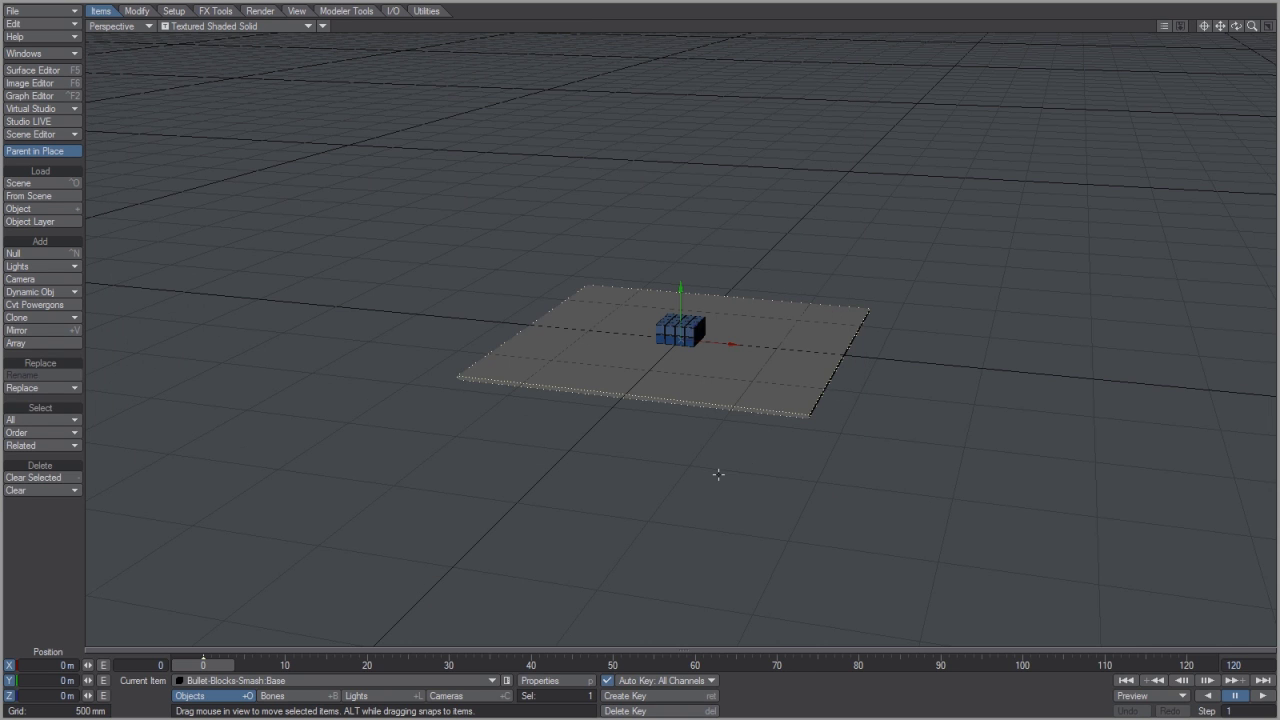
# Raise the block cube to 266 mm and lift the sphere high above it to 542 mm.
pyautogui.moveTo(1252, 26); pyautogui.dragTo(1250, 30)
pyautogui.click(702, 340)
pyautogui.moveTo(681, 289)
pyautogui.mouseDown()
pyautogui.moveTo(681, 114)
pyautogui.moveTo(681, 284)
pyautogui.mouseUp()
pyautogui.click(681, 330)
pyautogui.moveTo(681, 330); pyautogui.dragTo(681, 95)
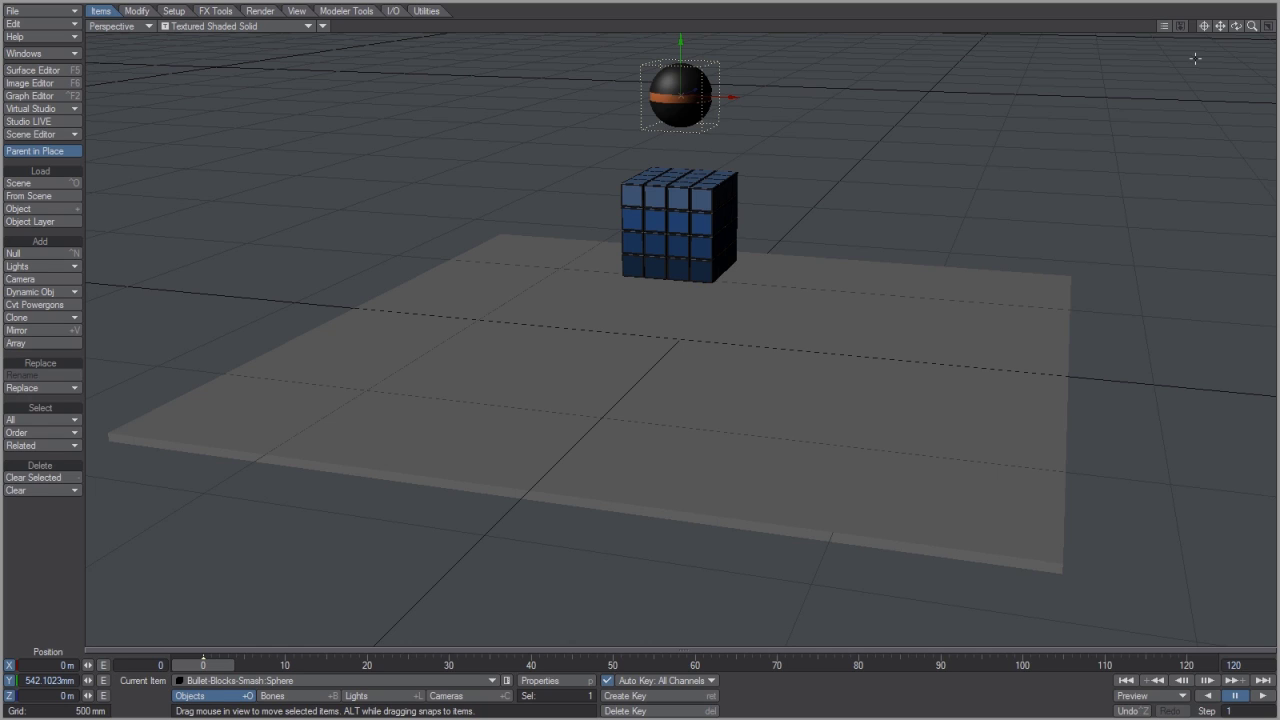
# Undo the stray nudge and lower the block cube onto the base at 102 mm in Back view.
pyautogui.moveTo(566, 299); pyautogui.dragTo(568, 300)
pyautogui.hotkey('ctrl', 'z')
pyautogui.press('1')
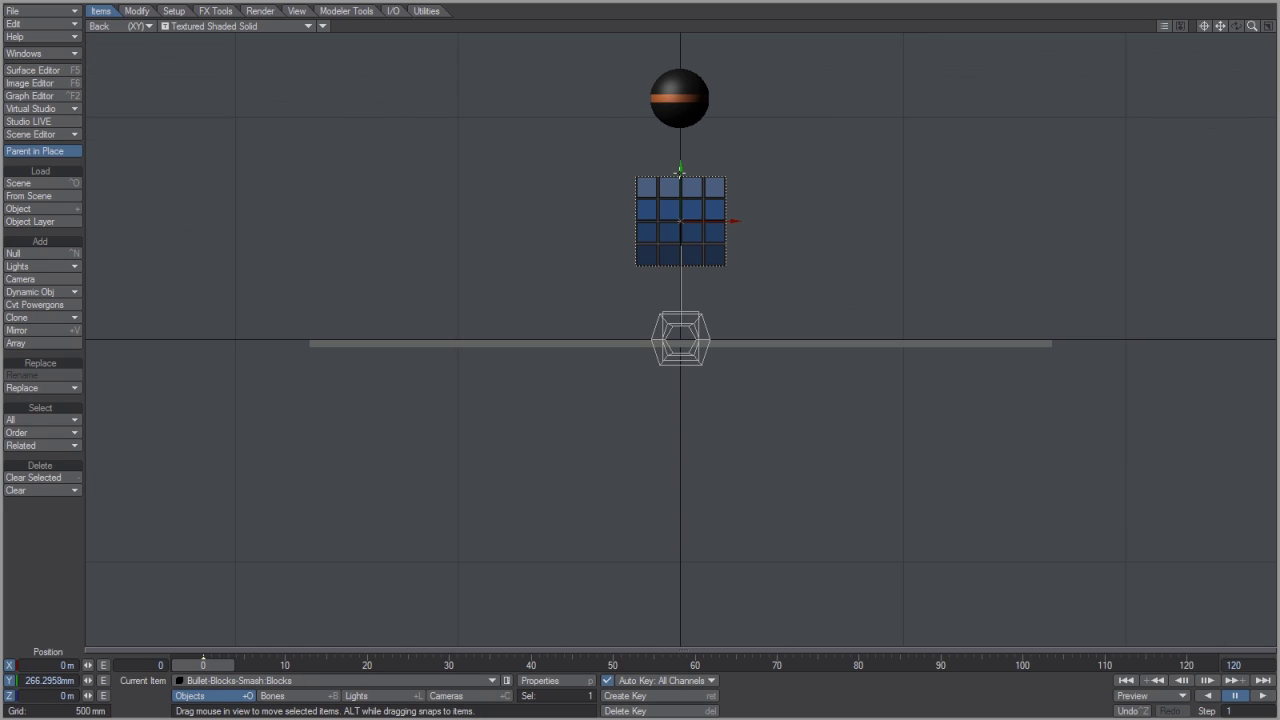
pyautogui.click(681, 250)
pyautogui.moveTo(568, 301)
pyautogui.mouseDown()
pyautogui.moveTo(568, 341)
pyautogui.moveTo(568, 301)
pyautogui.mouseUp()
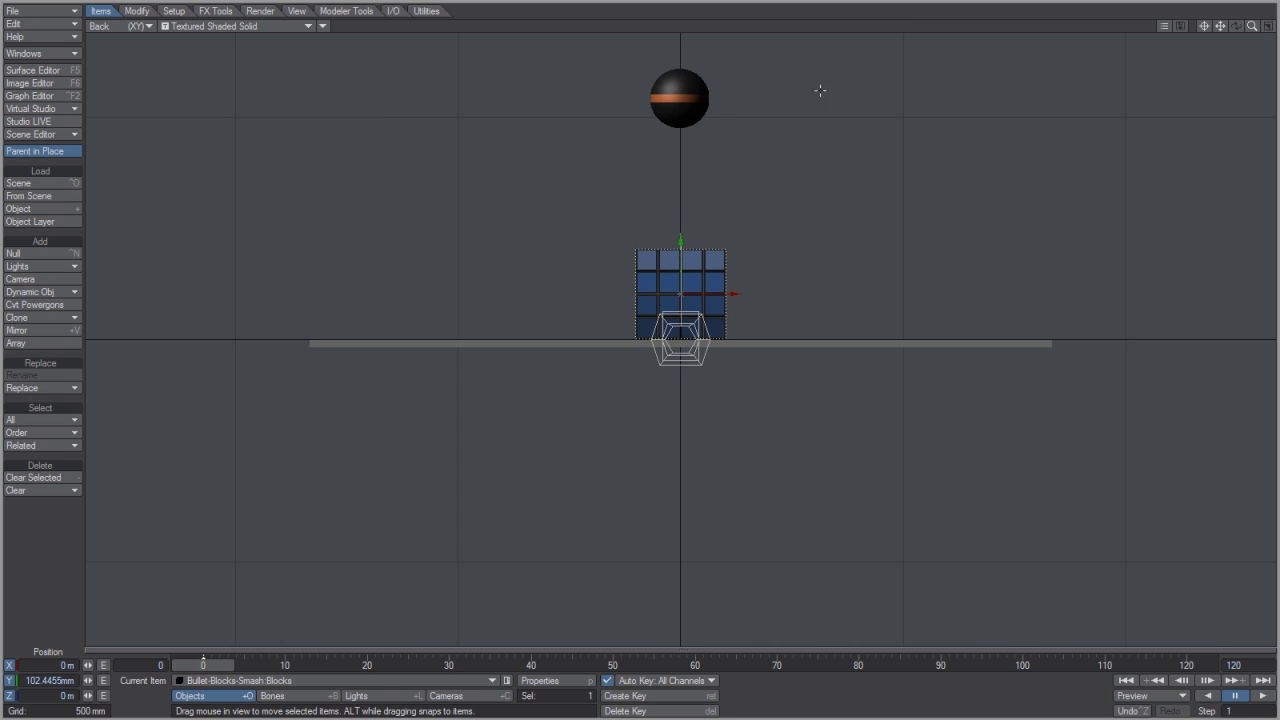
# Raise the ball to about 752 mm and shift it slightly off-centre over one corner of the blocks.
pyautogui.moveTo(1220, 28); pyautogui.dragTo(914, 180)
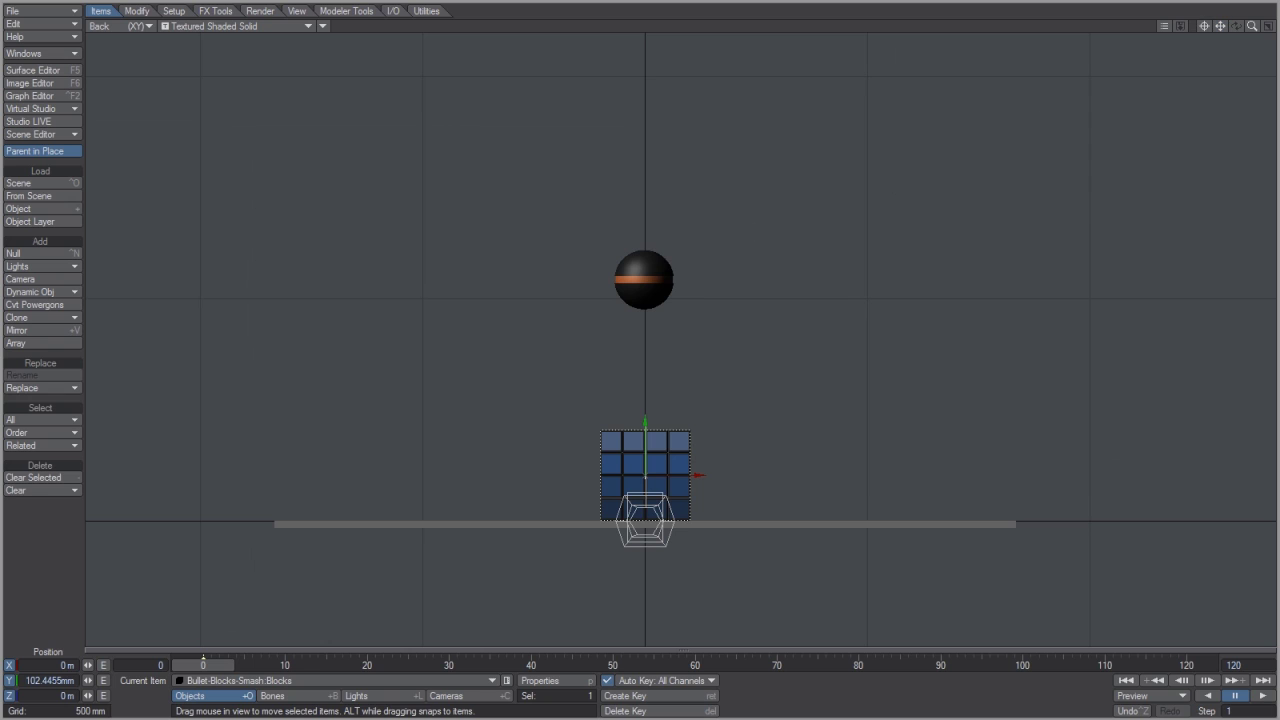
pyautogui.click(644, 280)
pyautogui.moveTo(644, 280); pyautogui.dragTo(672, 185)
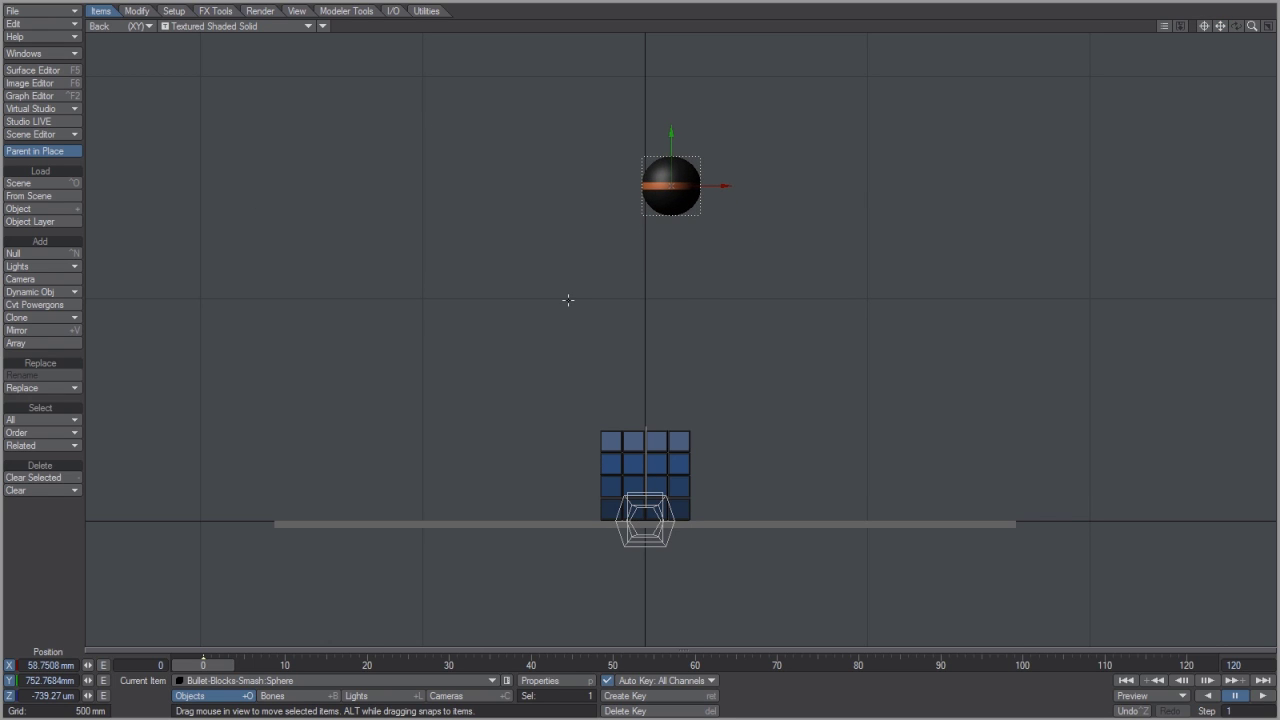
pyautogui.press('2')
pyautogui.moveTo(568, 300); pyautogui.dragTo(578, 321)
pyautogui.press('4')
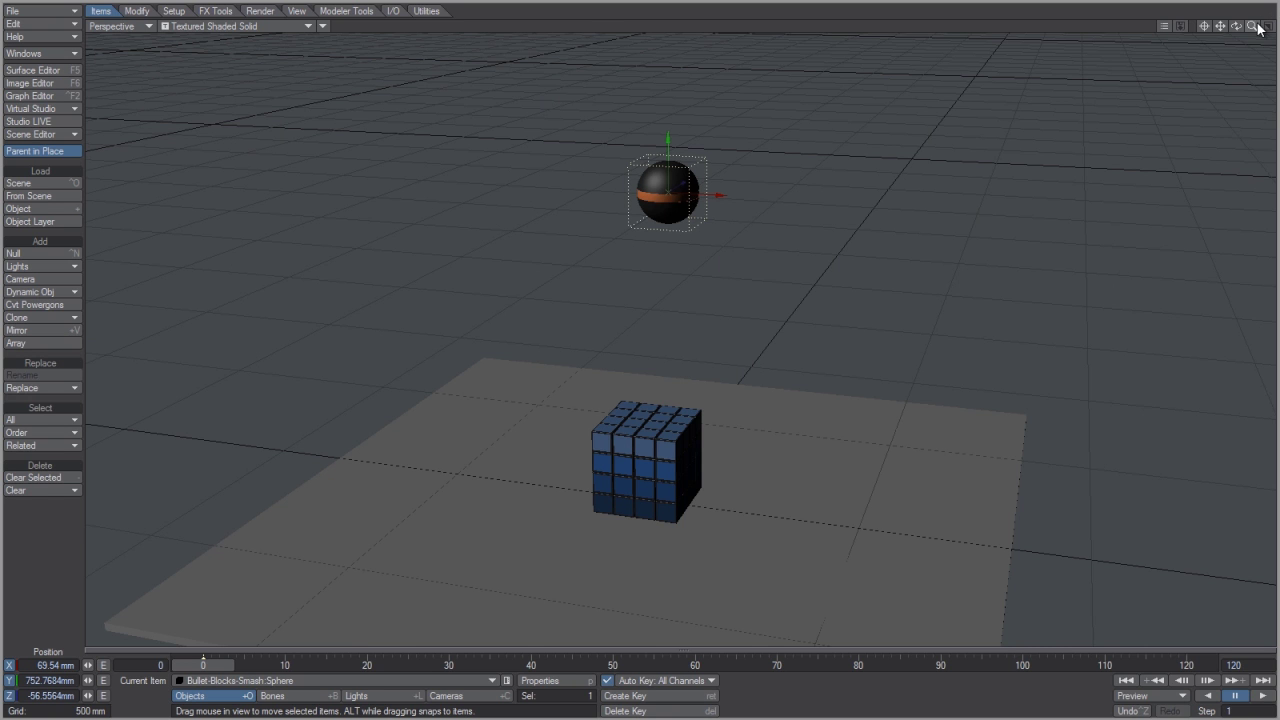
pyautogui.moveTo(1236, 28); pyautogui.dragTo(1226, 35)
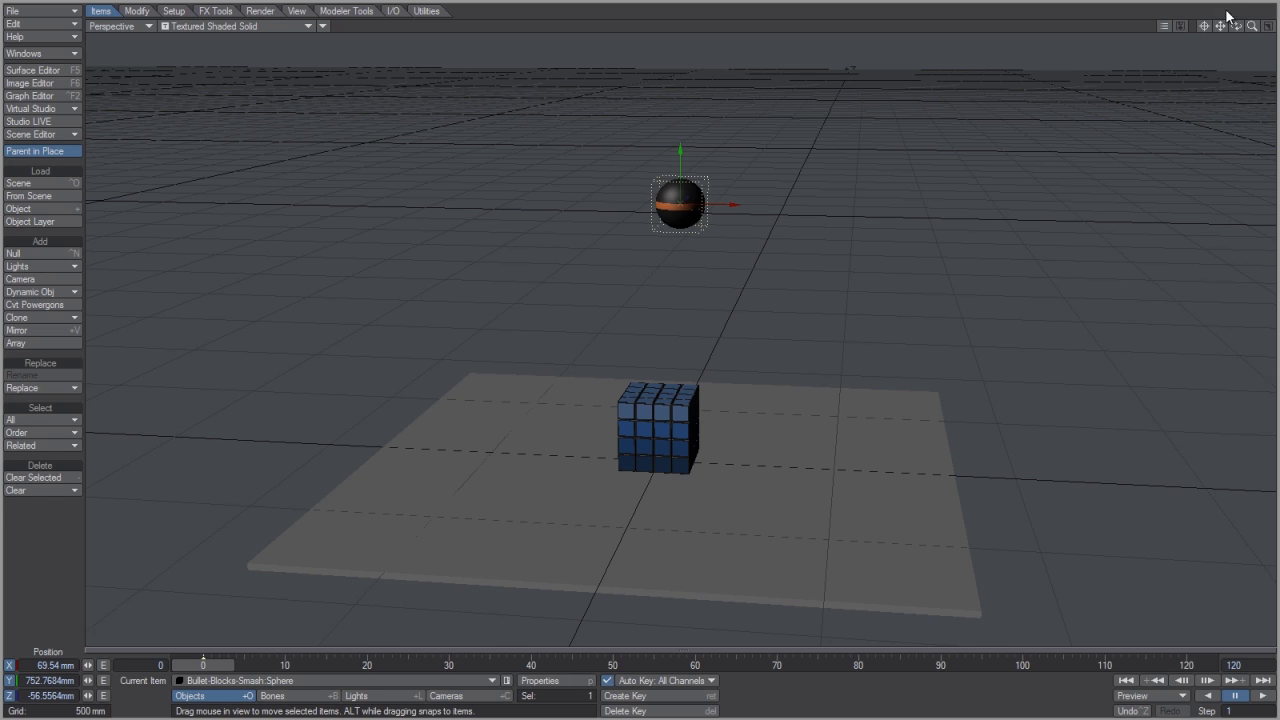
pyautogui.moveTo(1237, 26); pyautogui.dragTo(1237, 30)
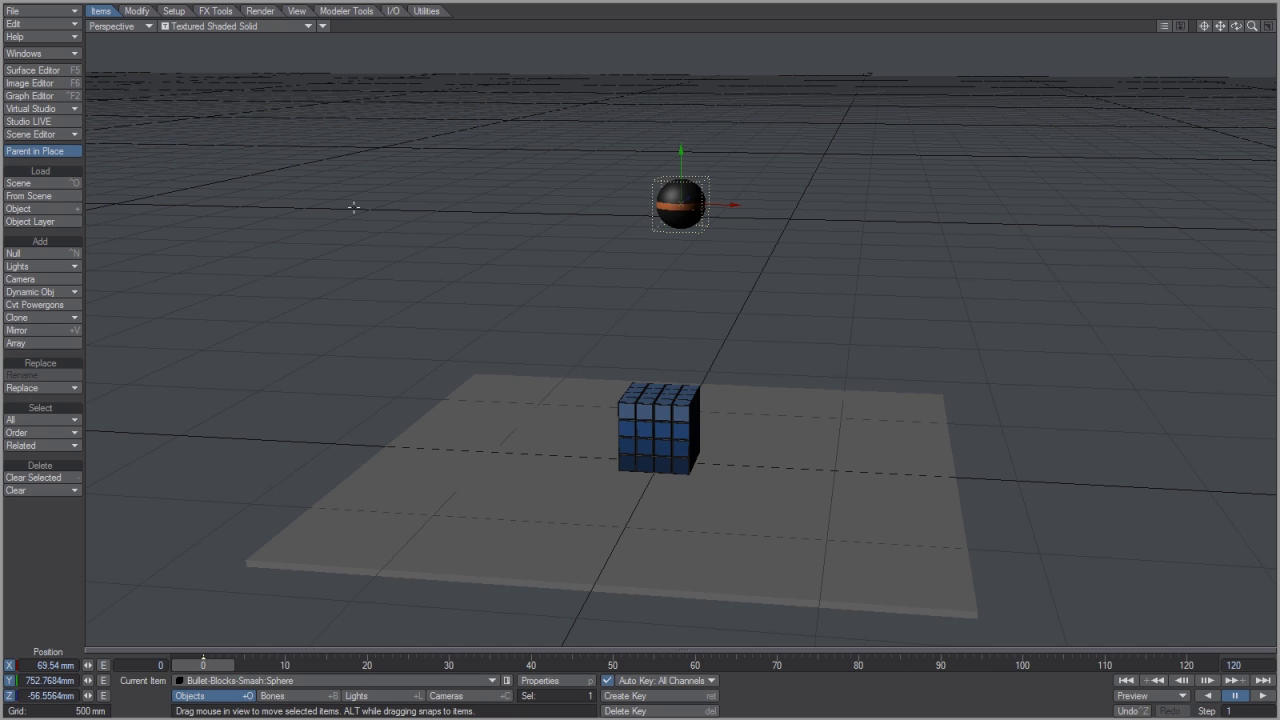
# Make Sphere a Rigid Body, Blocks a Parts Body and Base a Static Body in FX Tools.
pyautogui.click(215, 11)
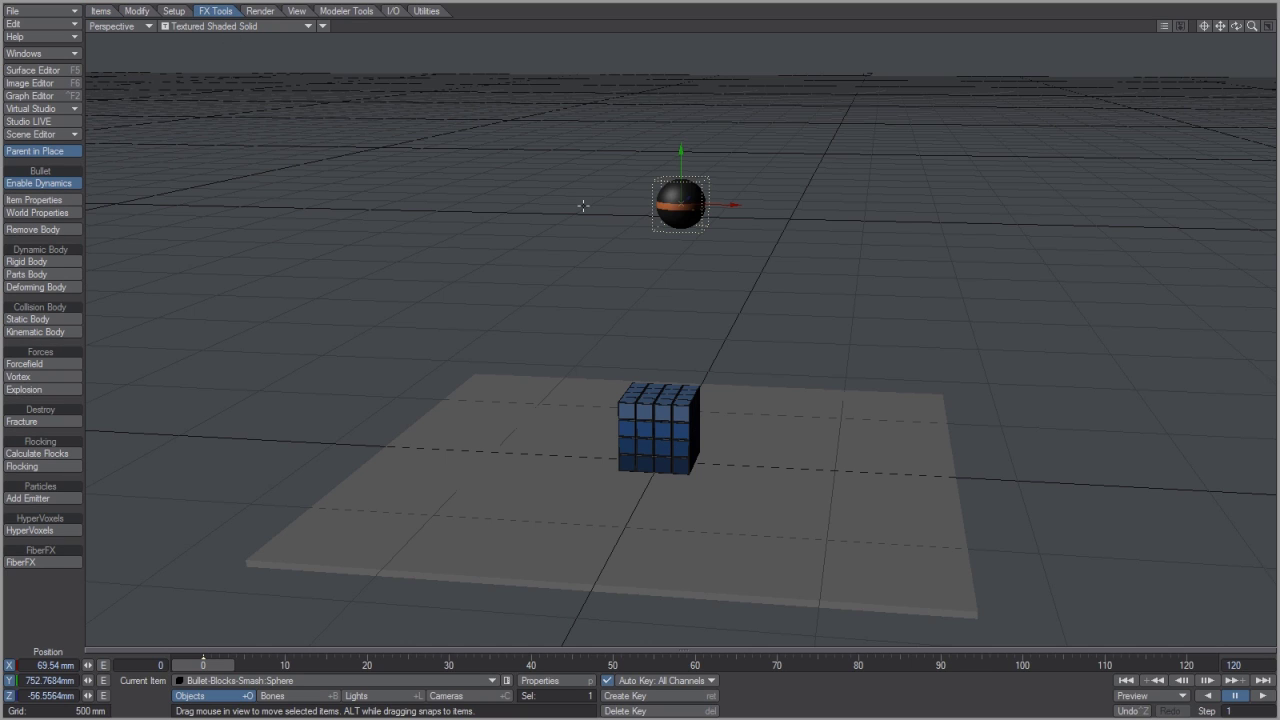
pyautogui.click(68, 261)
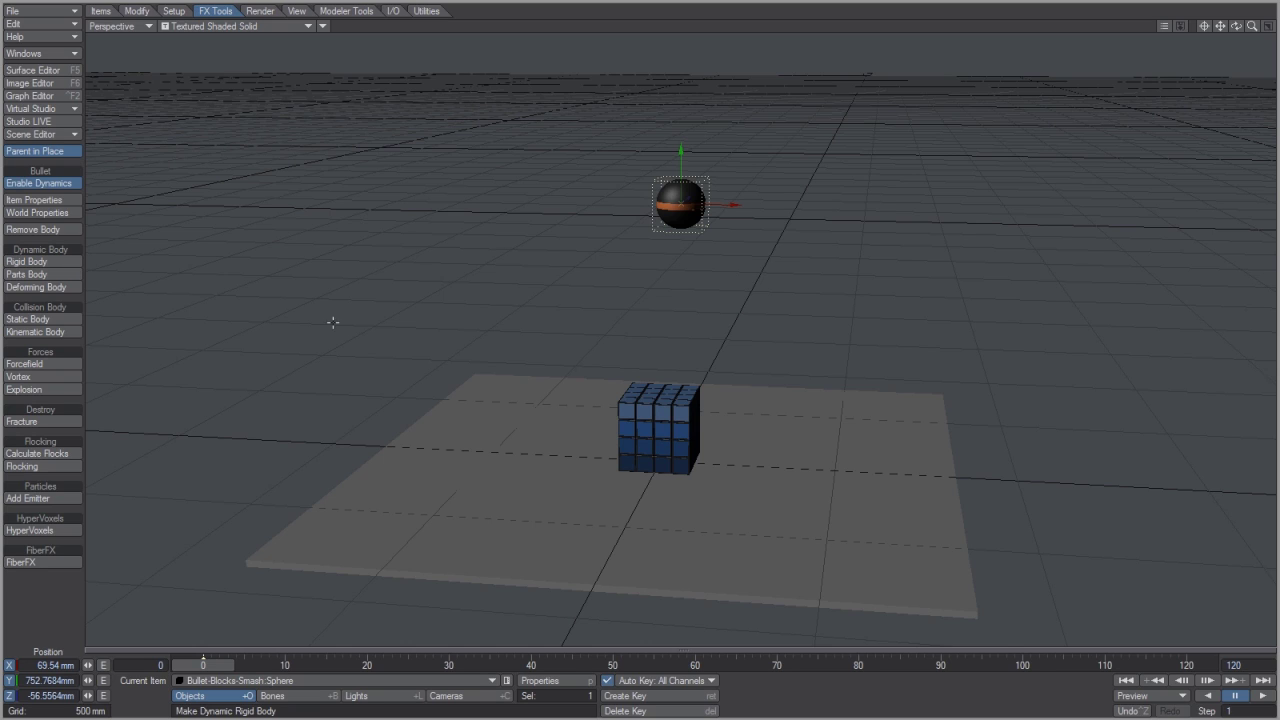
pyautogui.click(650, 404)
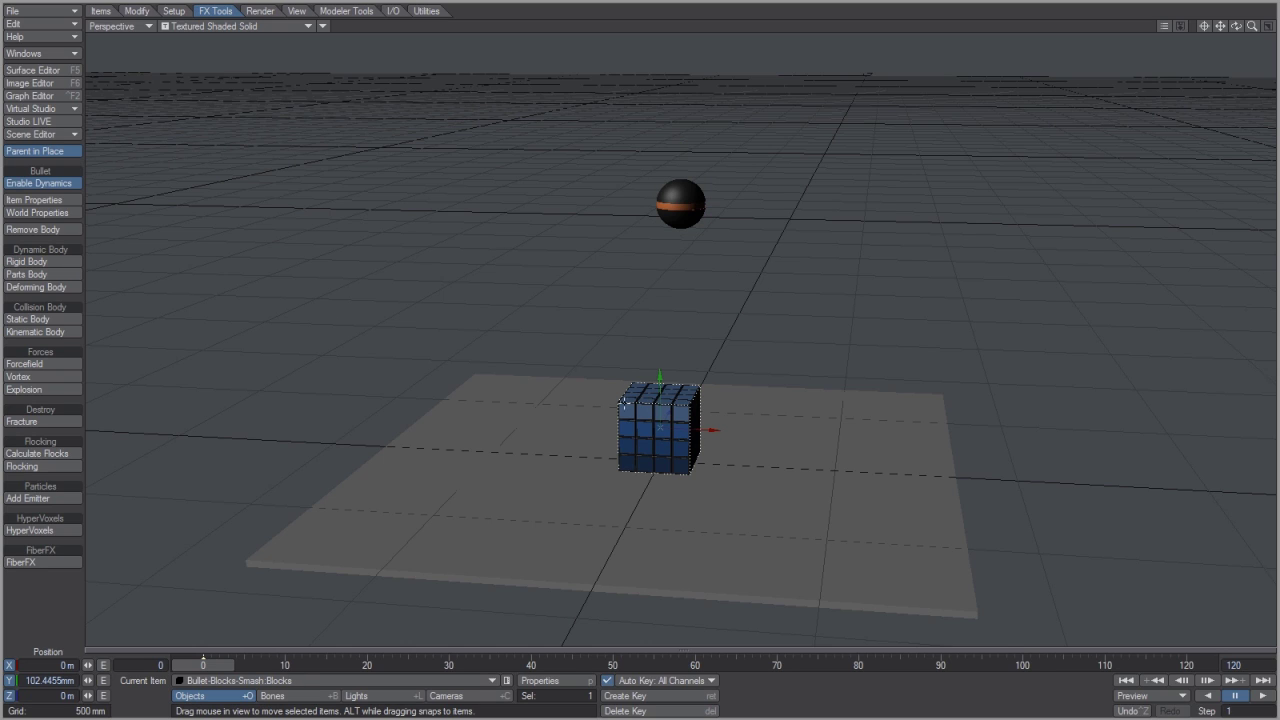
pyautogui.click(73, 271)
pyautogui.keyDown('alt'); pyautogui.moveTo(520, 402); pyautogui.dragTo(568, 300); pyautogui.keyUp('alt')
pyautogui.click(484, 425)
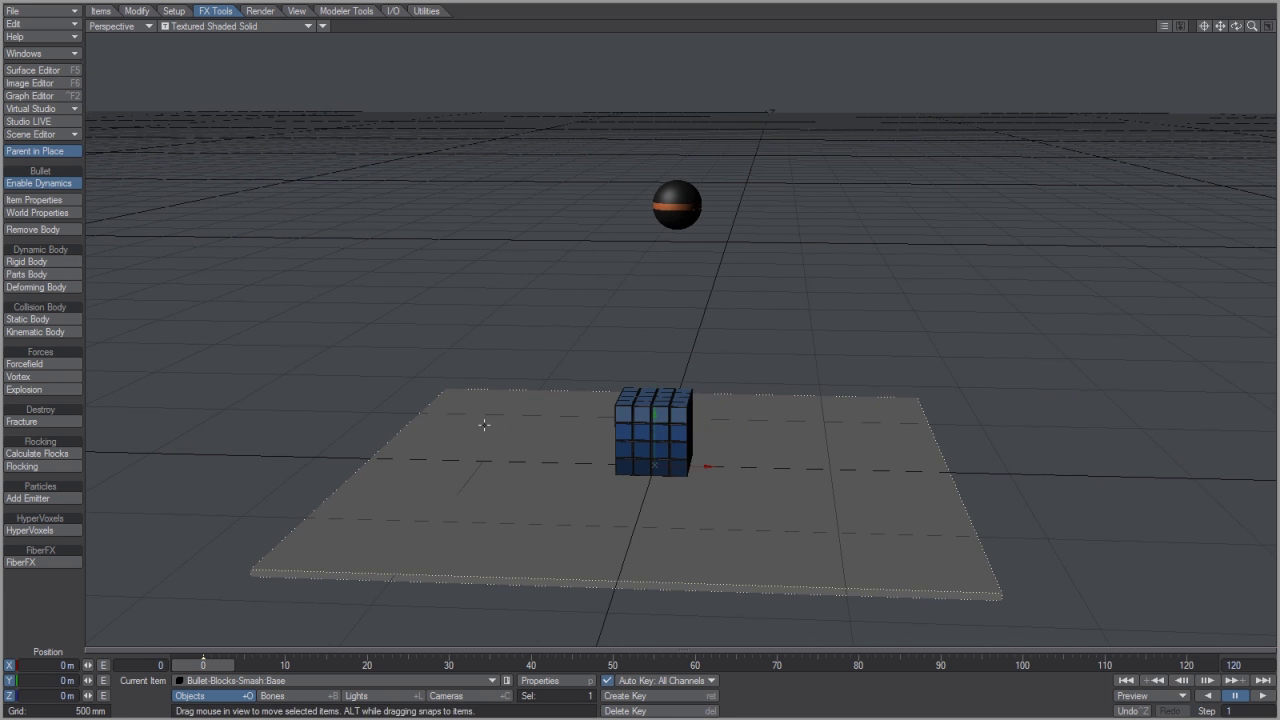
pyautogui.click(48, 318)
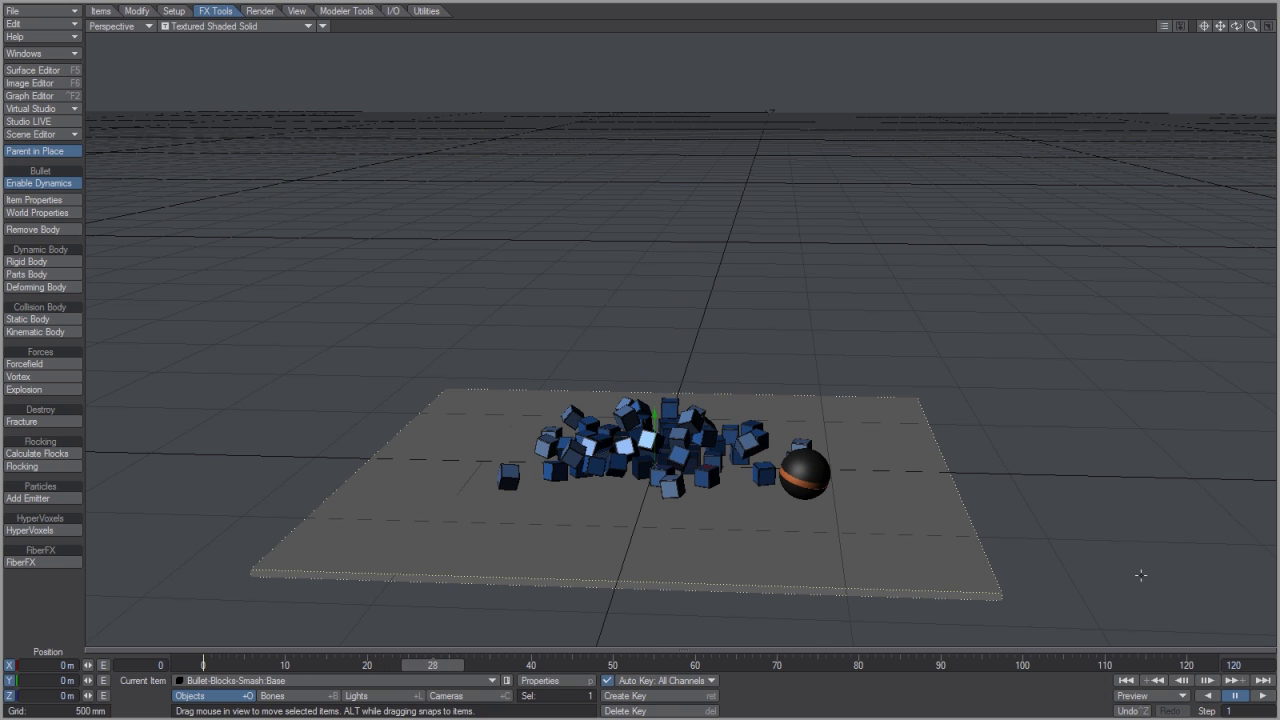
# Rewind to the first frame and set the blocks' initial activation to sleeping in the Dynamics window.
pyautogui.click(77, 213)
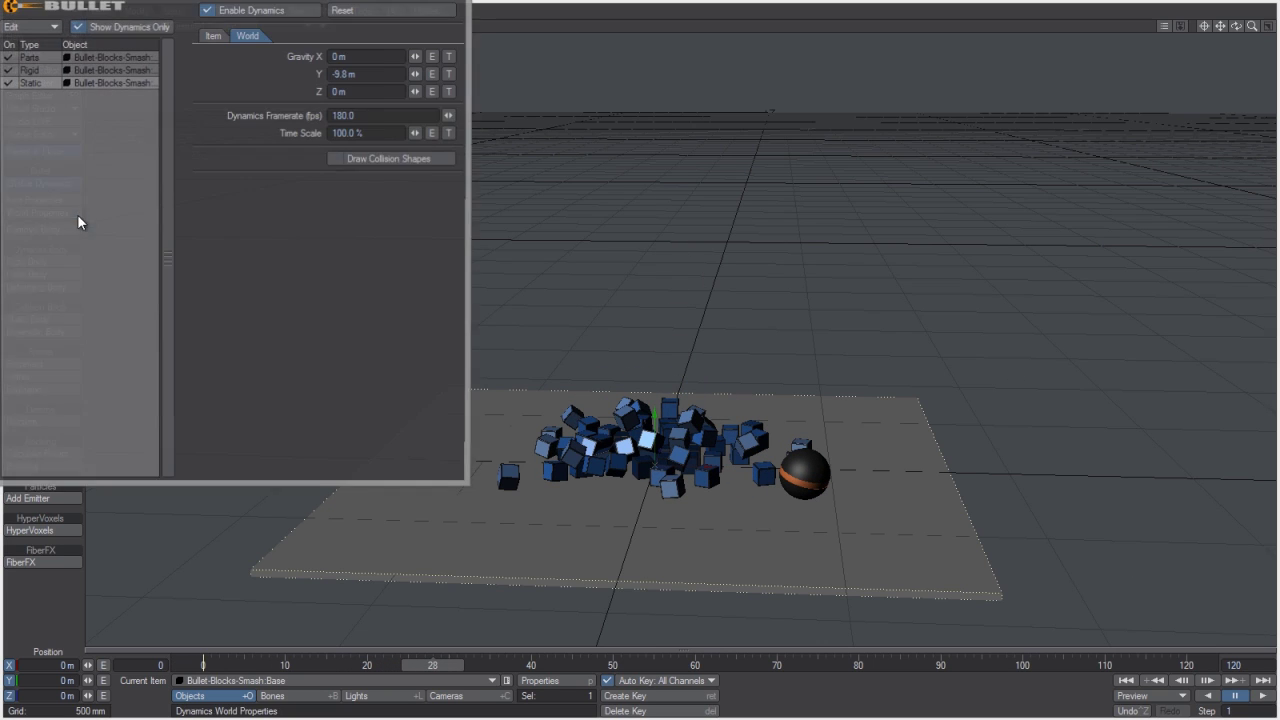
pyautogui.moveTo(300, 13); pyautogui.dragTo(381, 63)
pyautogui.moveTo(1214, 29); pyautogui.dragTo(1238, 46)
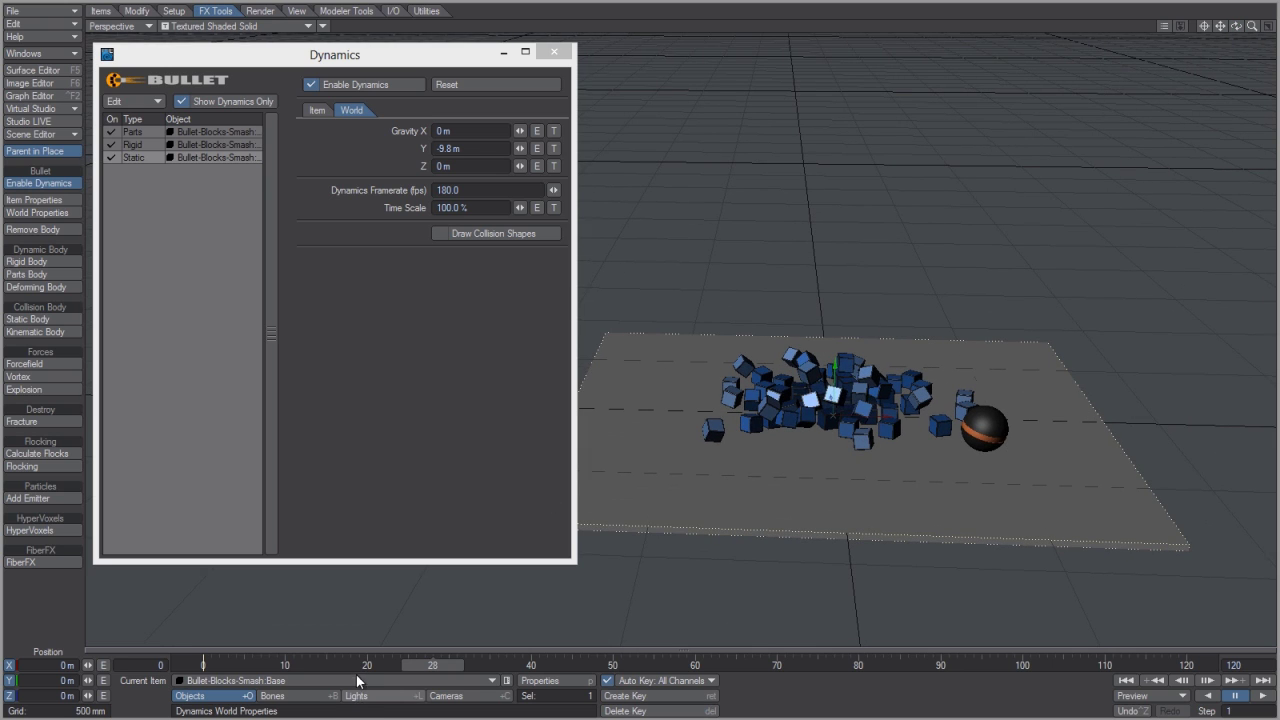
pyautogui.moveTo(357, 665); pyautogui.dragTo(203, 665)
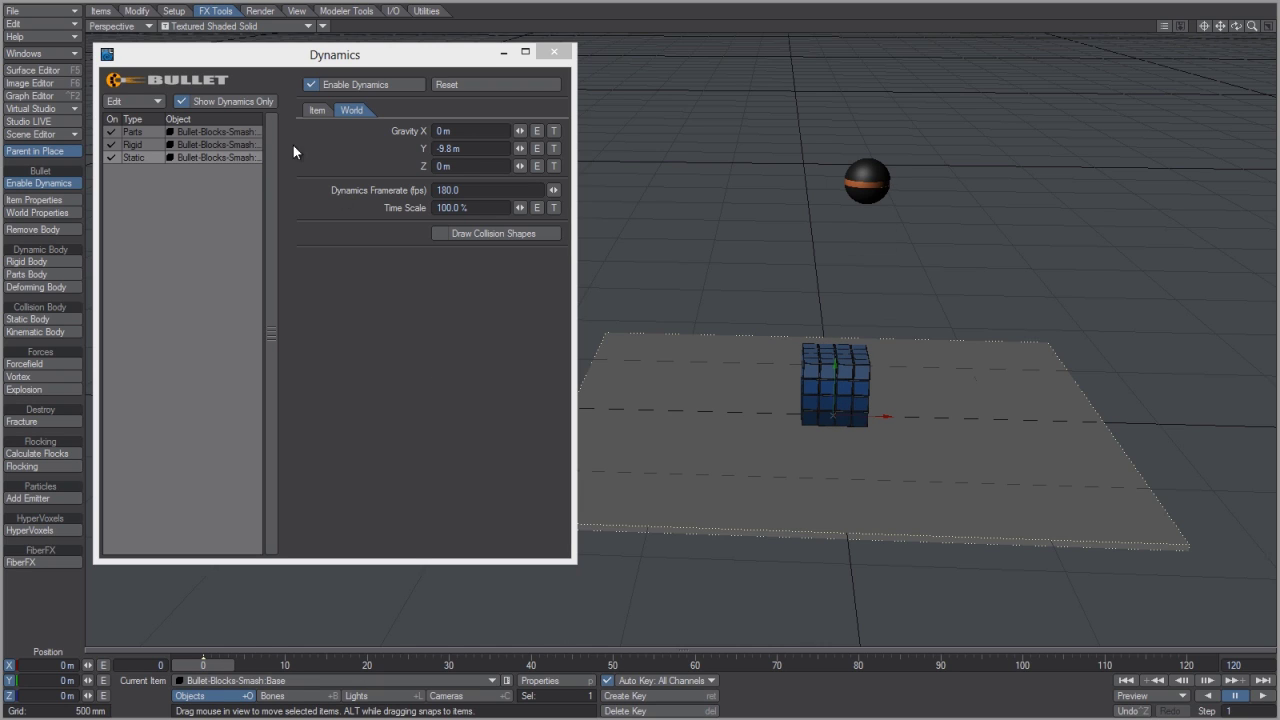
pyautogui.click(227, 130)
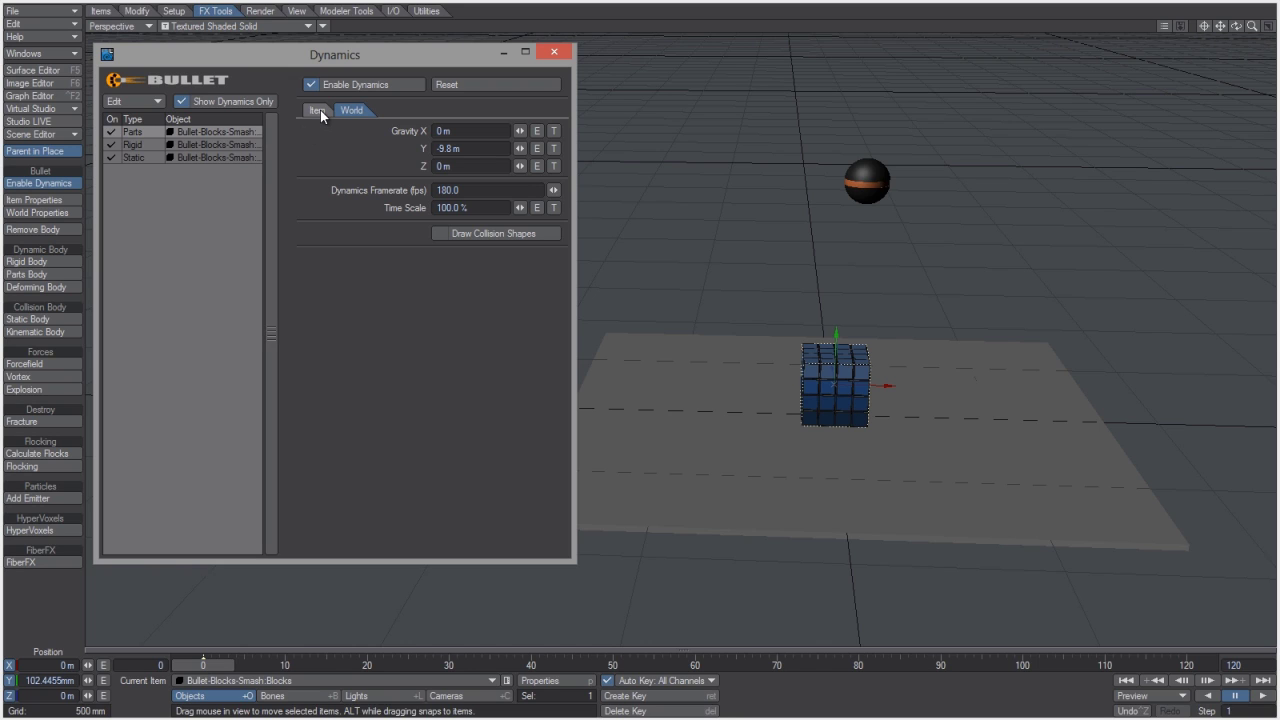
pyautogui.click(318, 110)
pyautogui.click(372, 168)
pyautogui.click(489, 186)
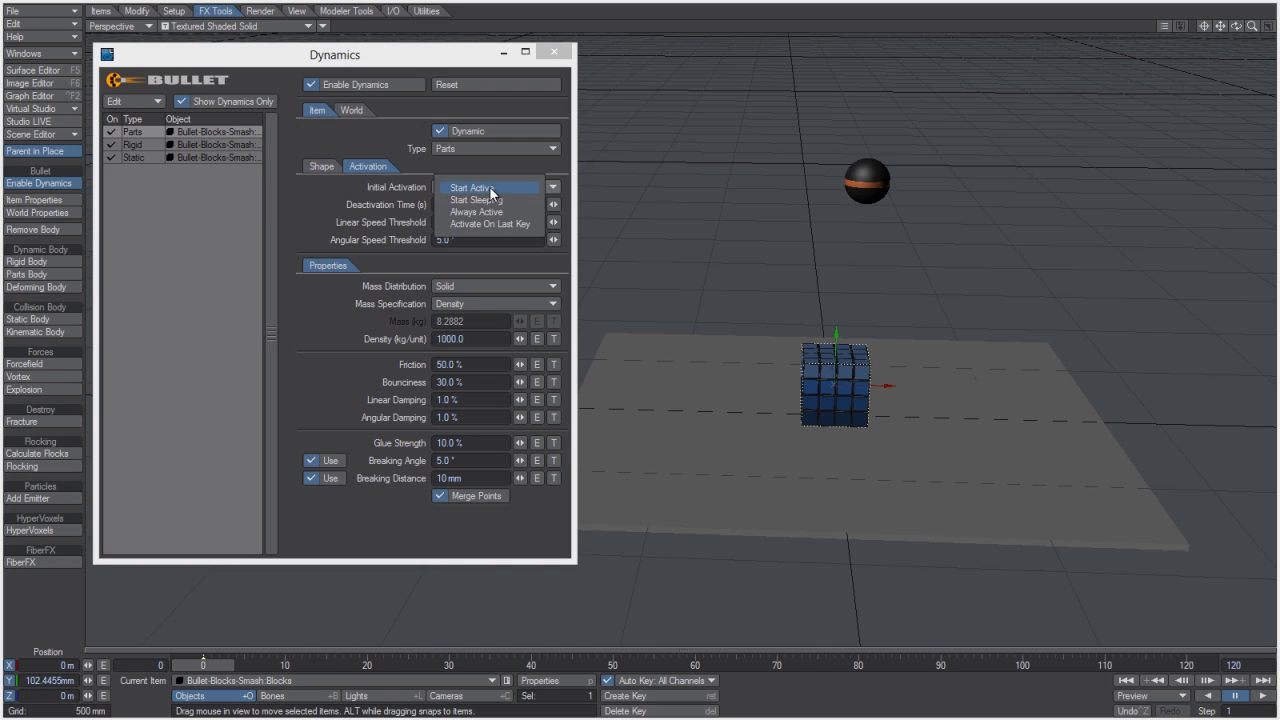
pyautogui.click(505, 198)
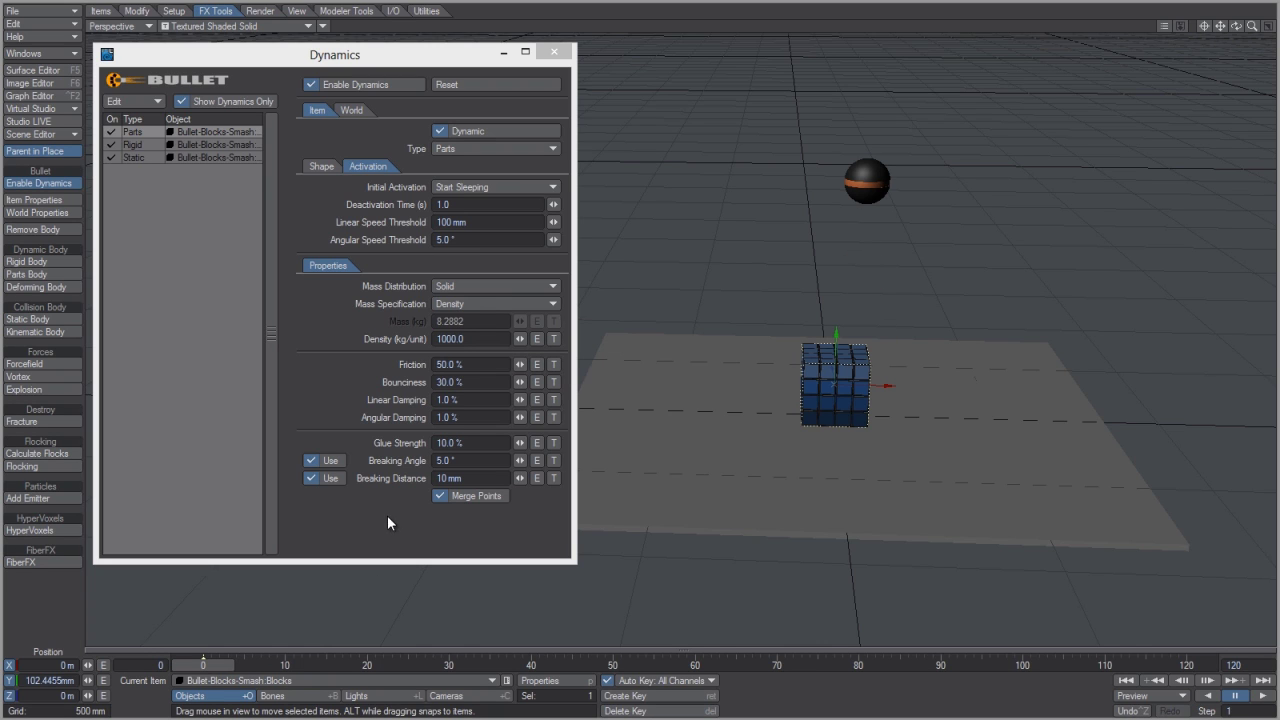
# Set the blocks' Glue Strength to 1 and Breaking Angle to 0.5°.
pyautogui.click(437, 443)
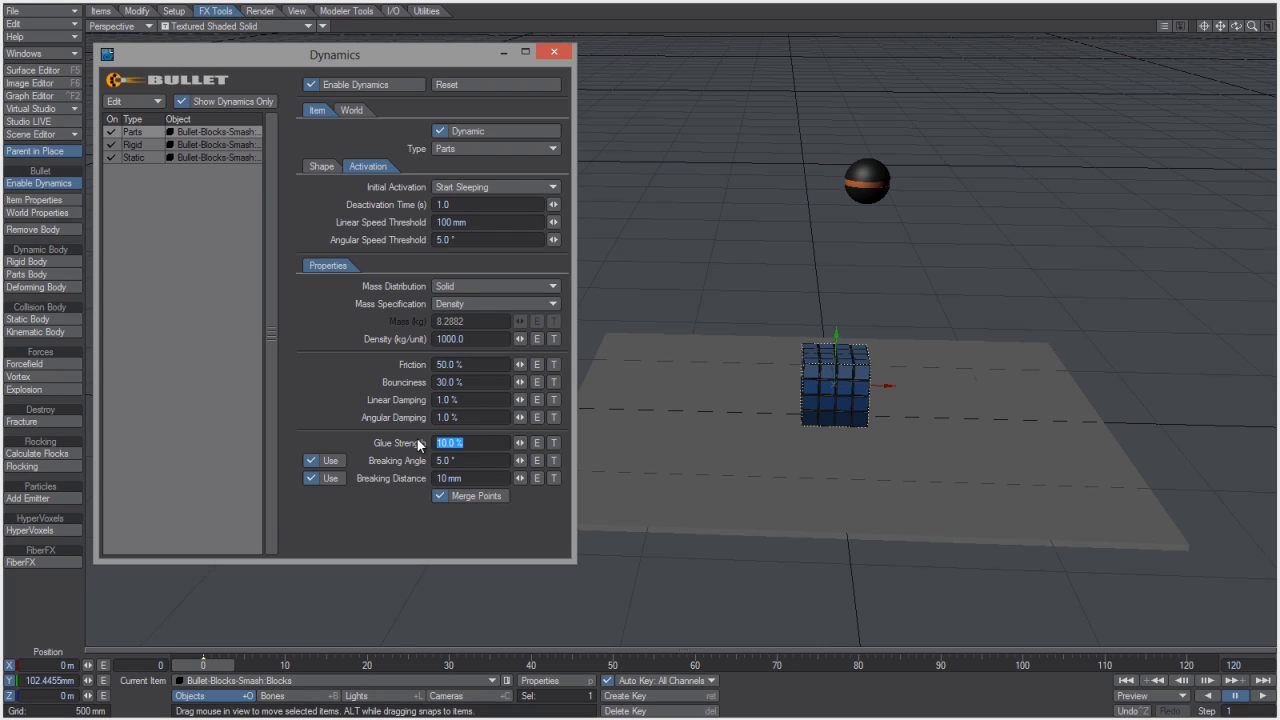
pyautogui.write('1')
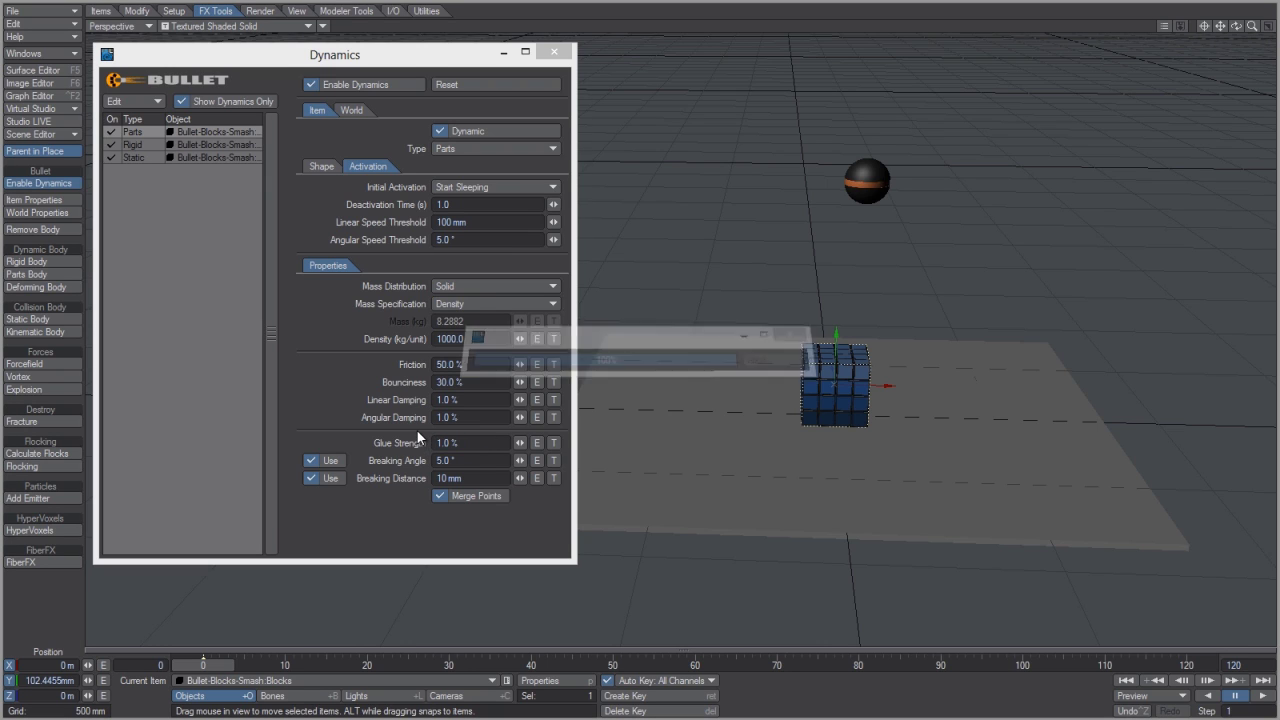
pyautogui.click(469, 459)
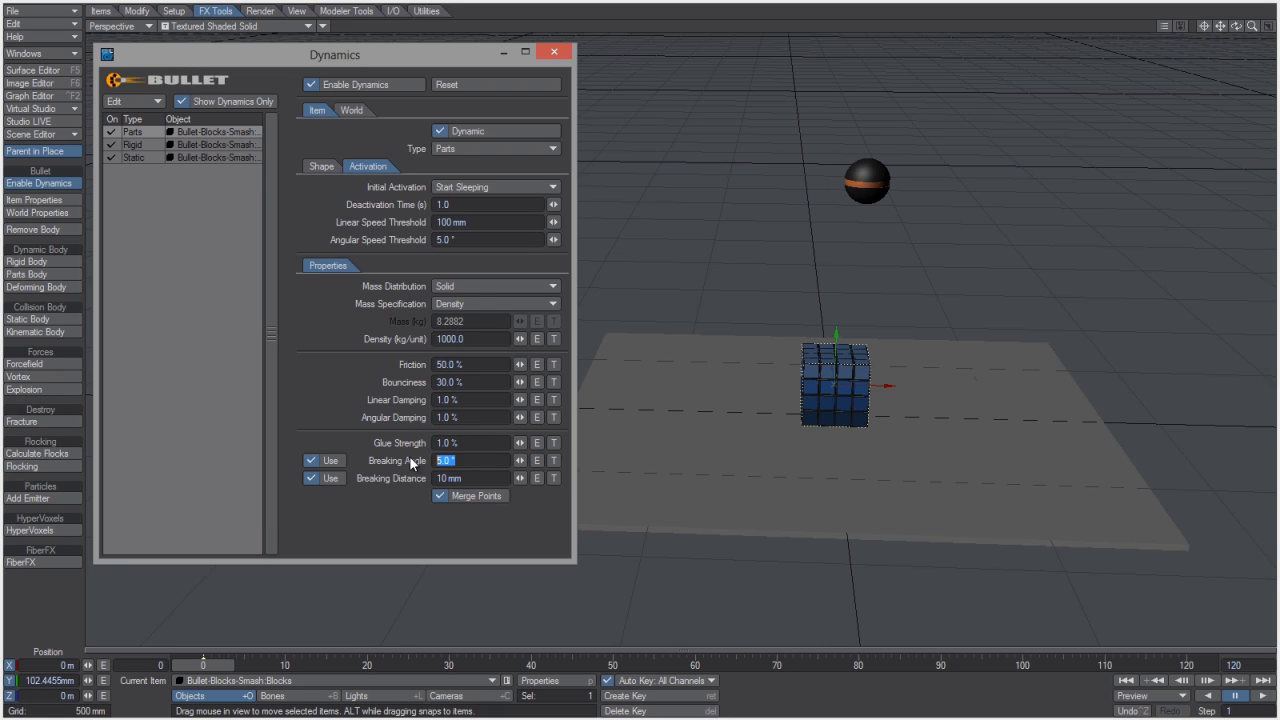
pyautogui.write('0')
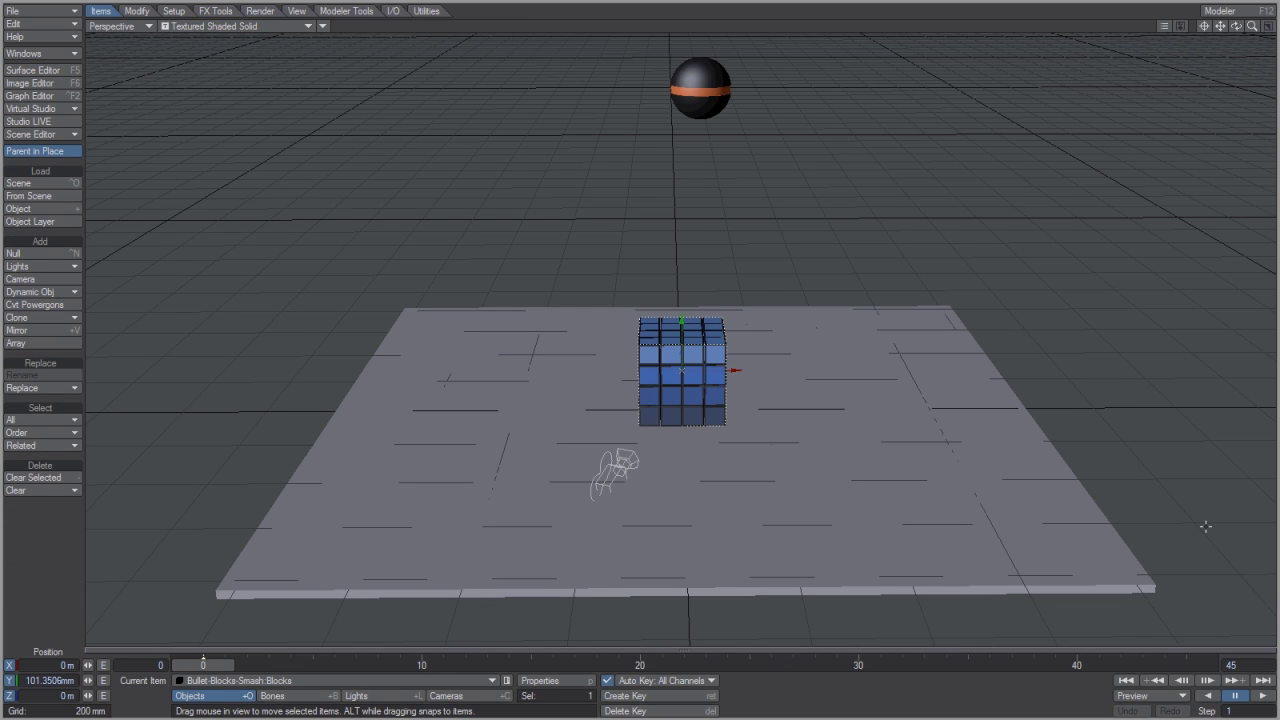
# Play the simulation, orbiting the view to watch the ball scatter the blocks, then pause.
pyautogui.click(1262, 695)
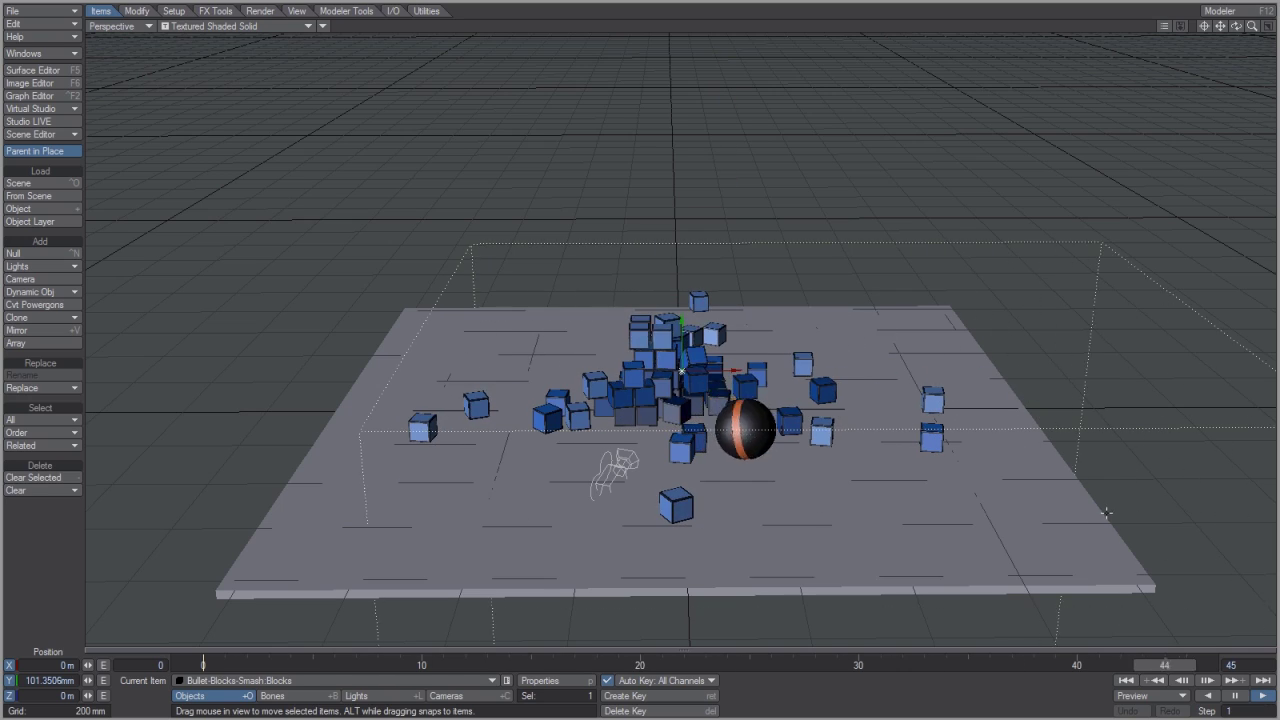
pyautogui.keyDown('alt'); pyautogui.moveTo(1106, 520); pyautogui.dragTo(1033, 424); pyautogui.keyUp('alt')
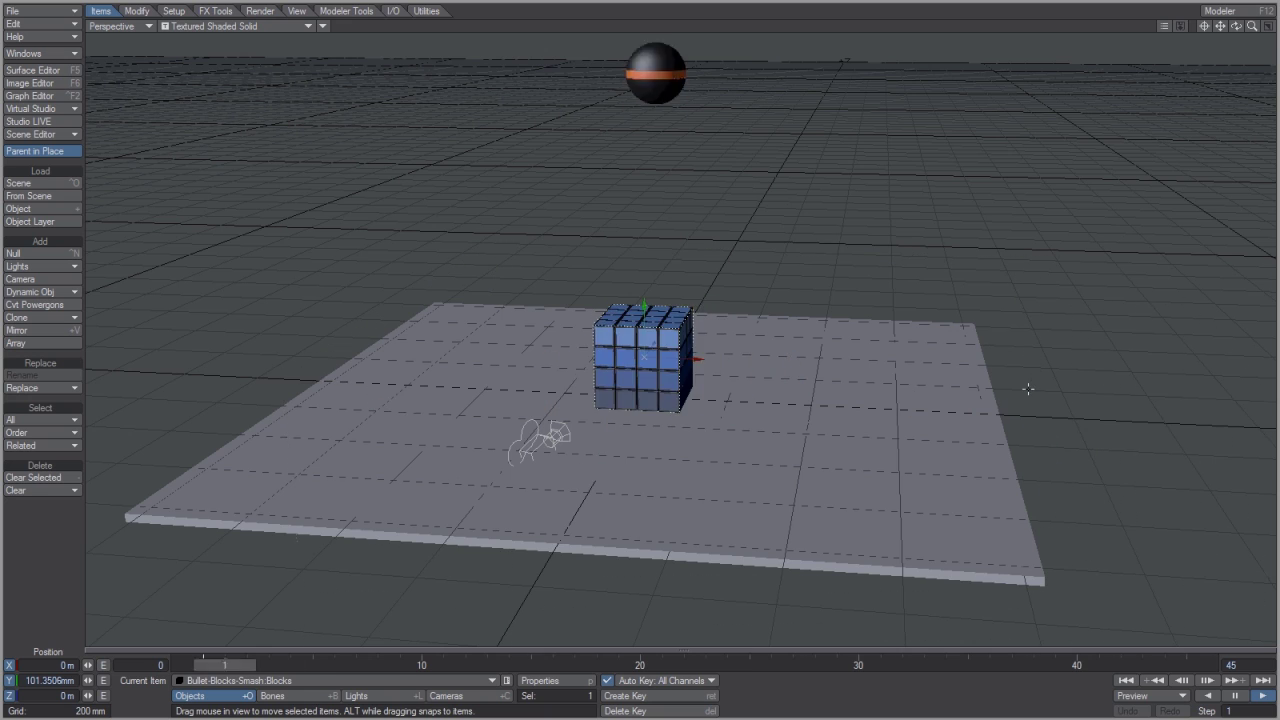
pyautogui.click(515, 666)
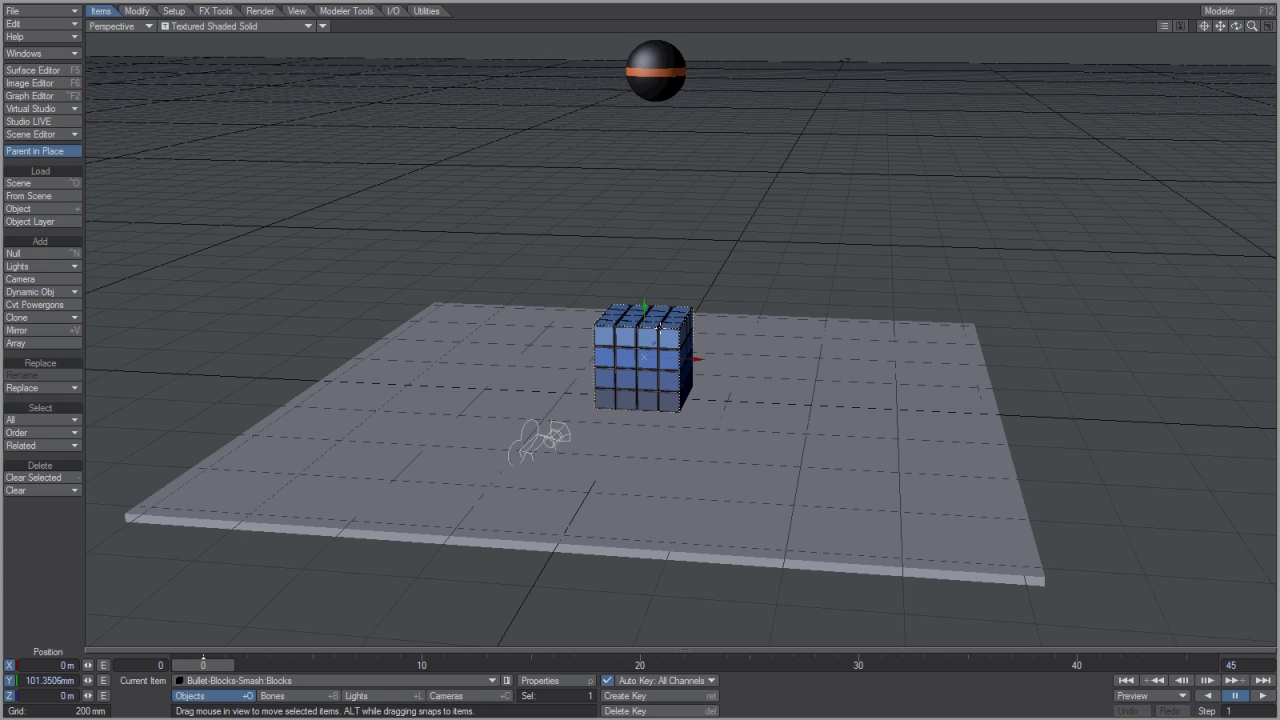
# Add an MD Baker displacement to the blocks and bring up its Motion Designer Baker options.
pyautogui.press('p')
pyautogui.moveTo(694, 117); pyautogui.dragTo(1001, 115)
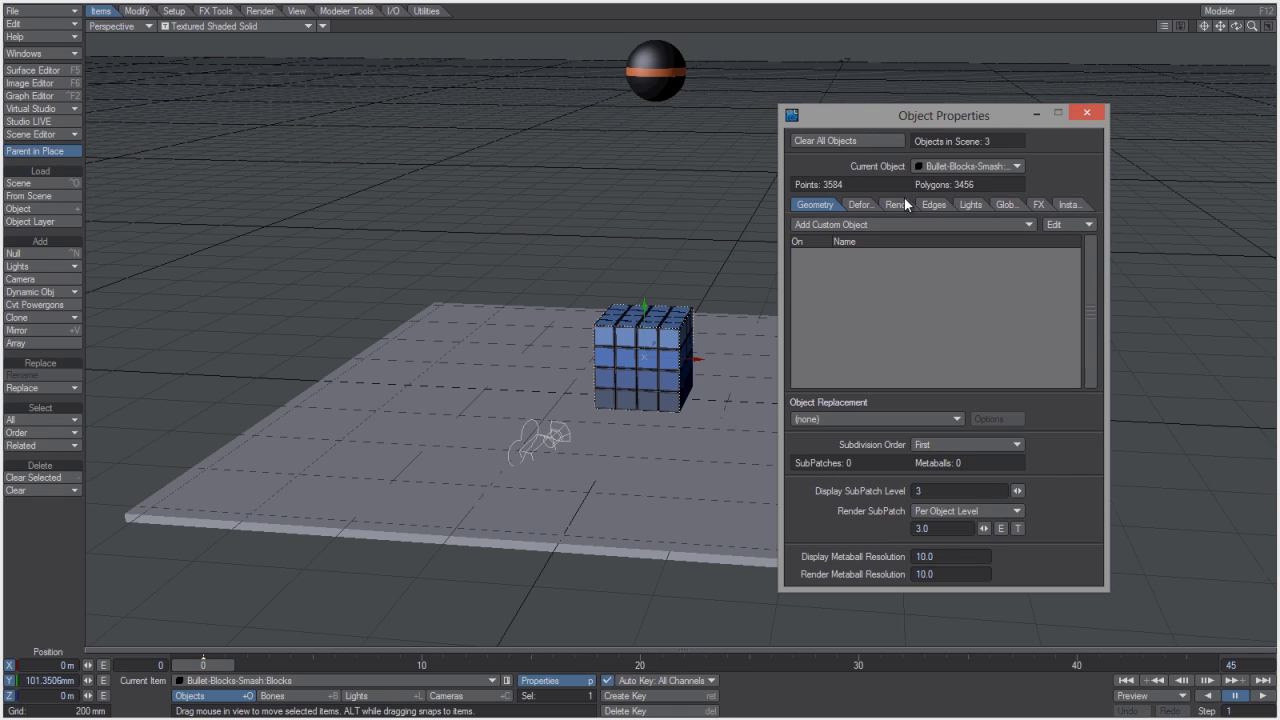
pyautogui.click(862, 204)
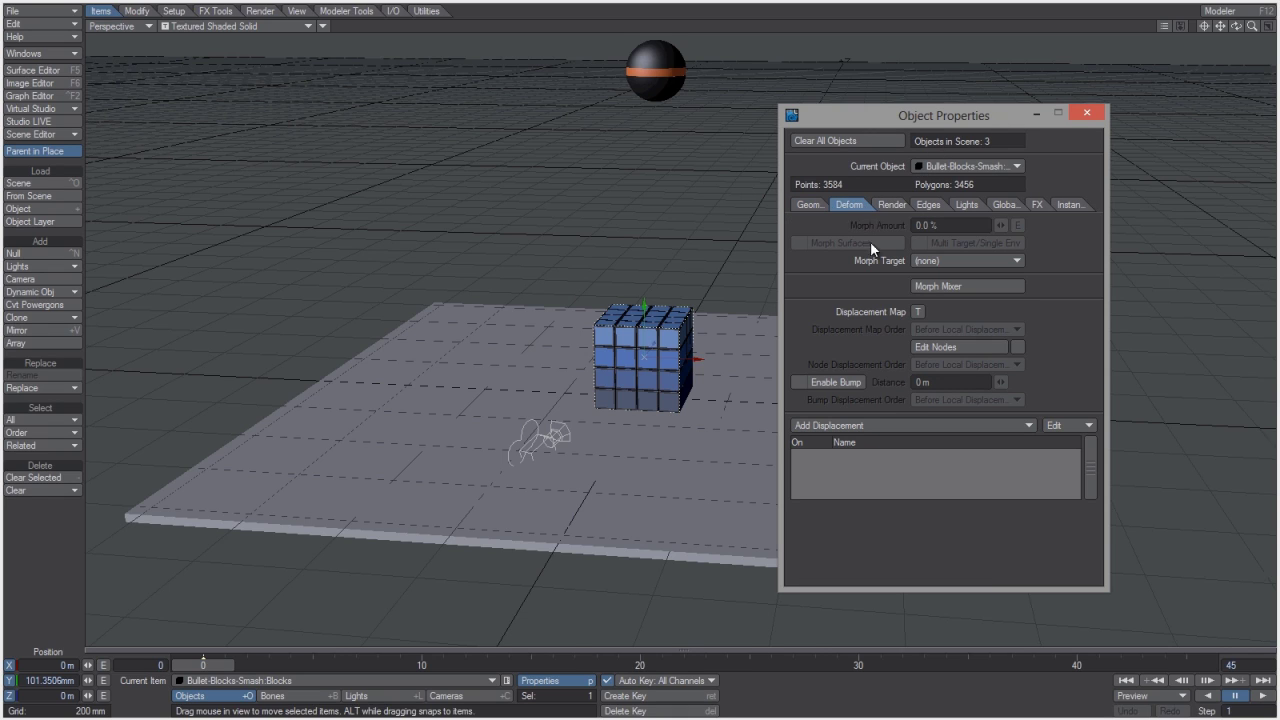
pyautogui.click(897, 426)
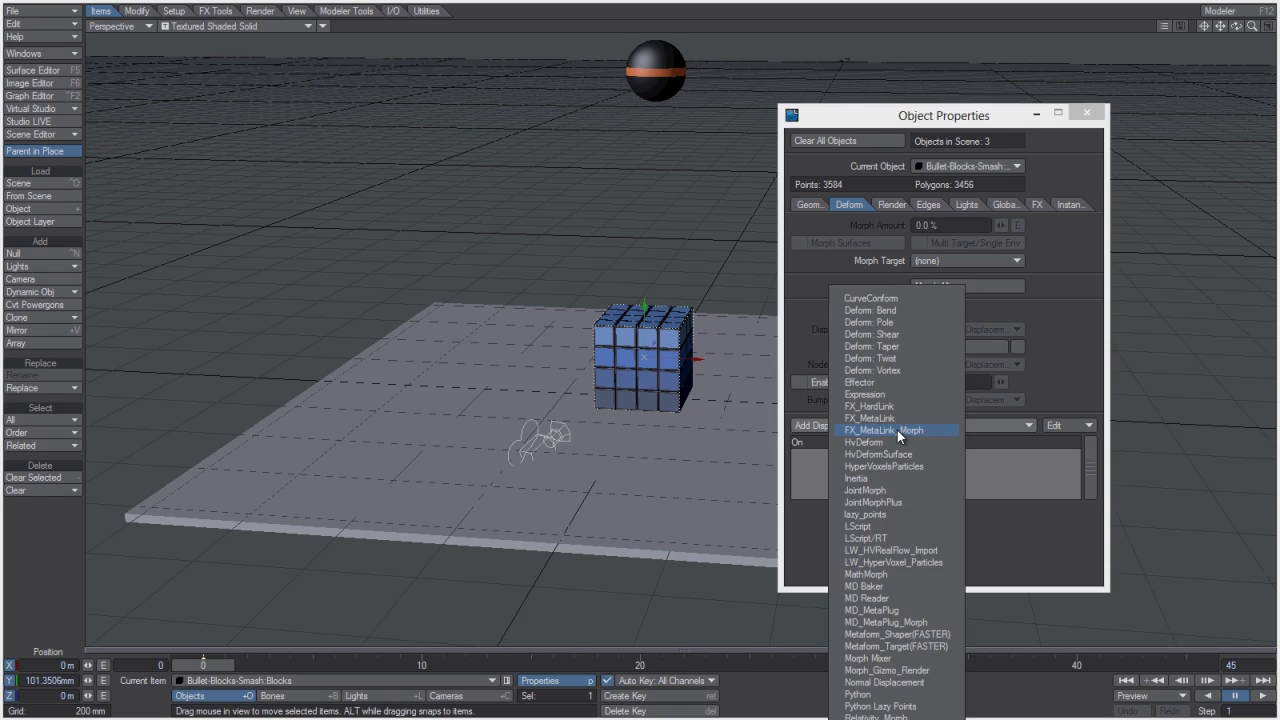
pyautogui.click(903, 584)
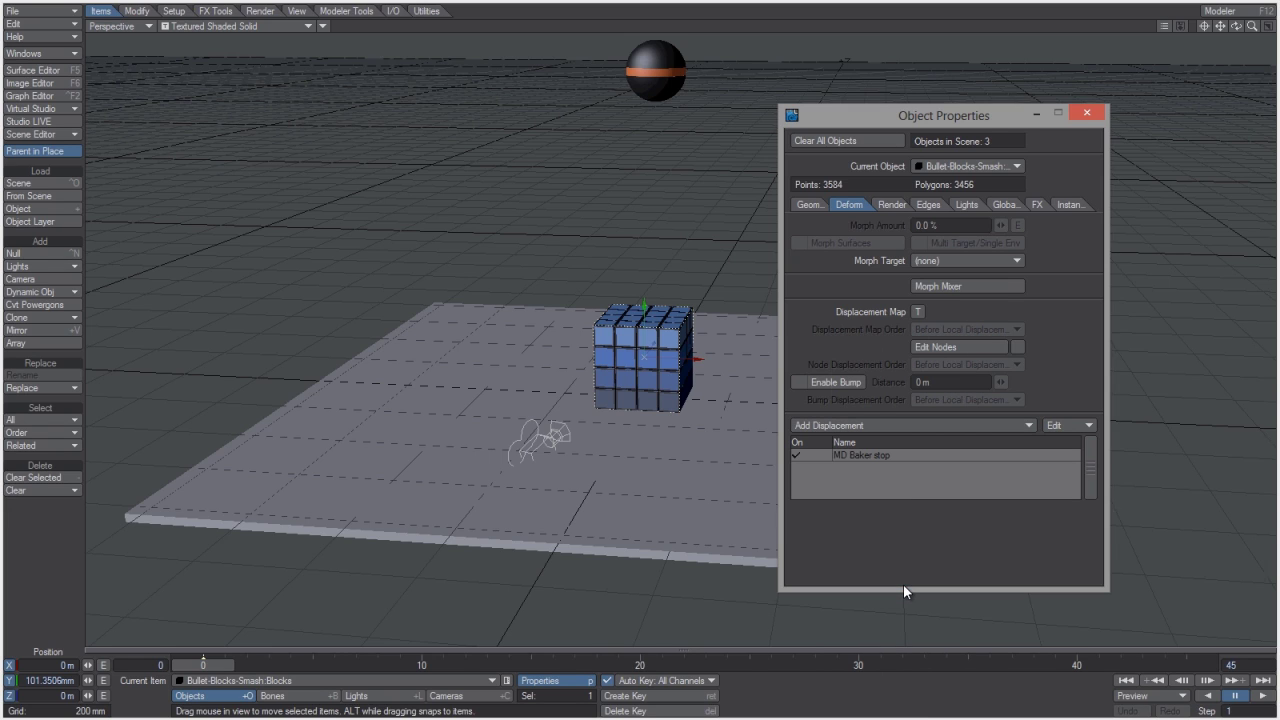
pyautogui.doubleClick(931, 454)
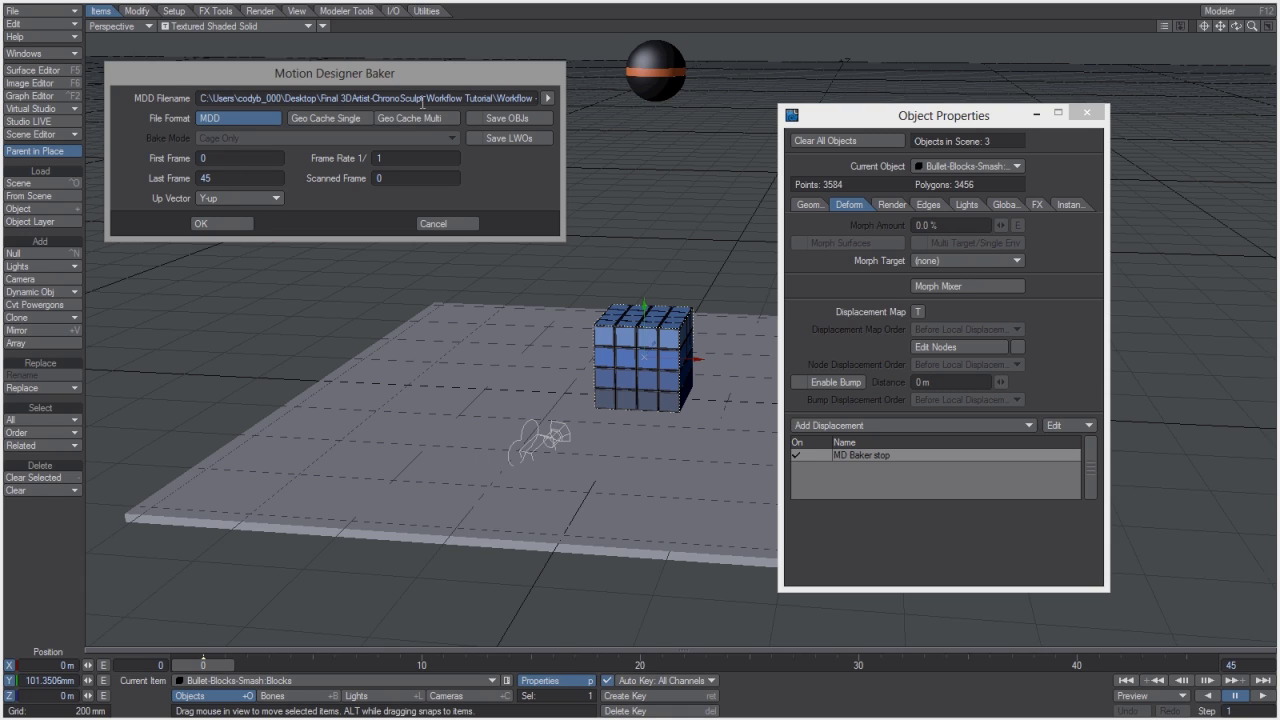
# Confirm the blocks' MDD bake for frames 0–45, then add MD Baker to the sphere and bring up its bake settings.
pyautogui.click(236, 226)
pyautogui.click(1097, 113)
pyautogui.click(663, 55)
pyautogui.press('p')
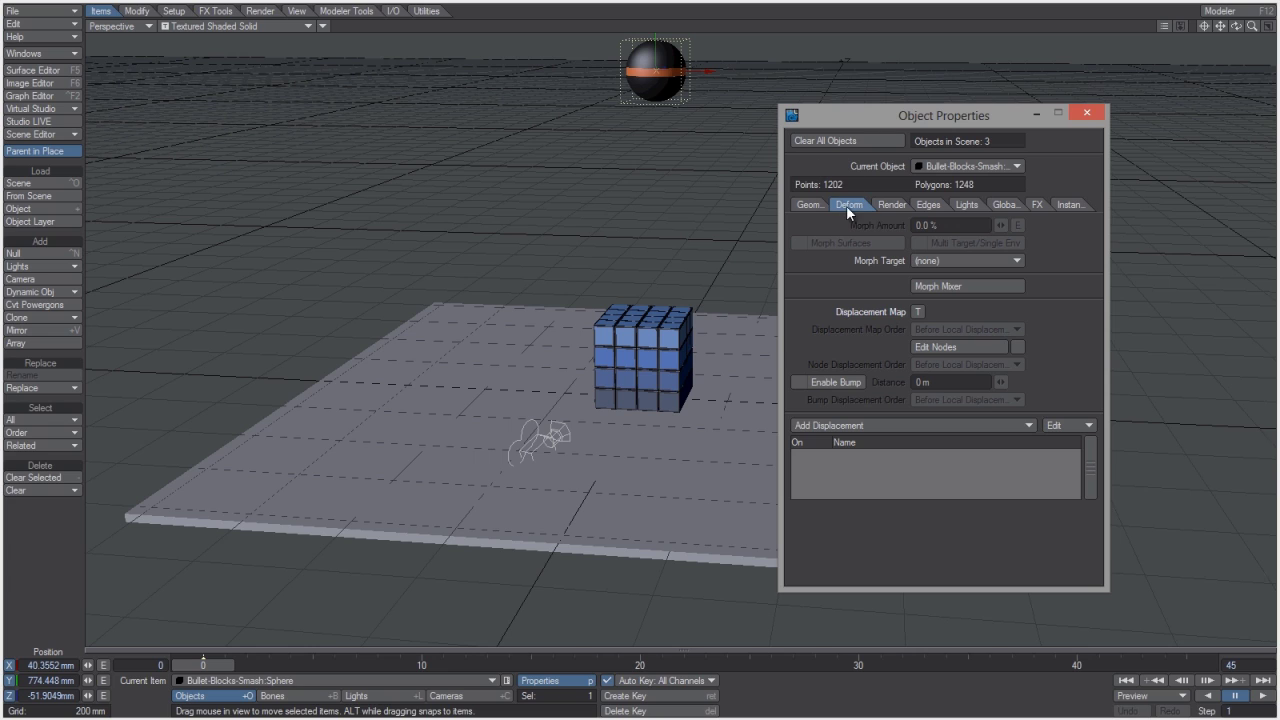
pyautogui.click(916, 424)
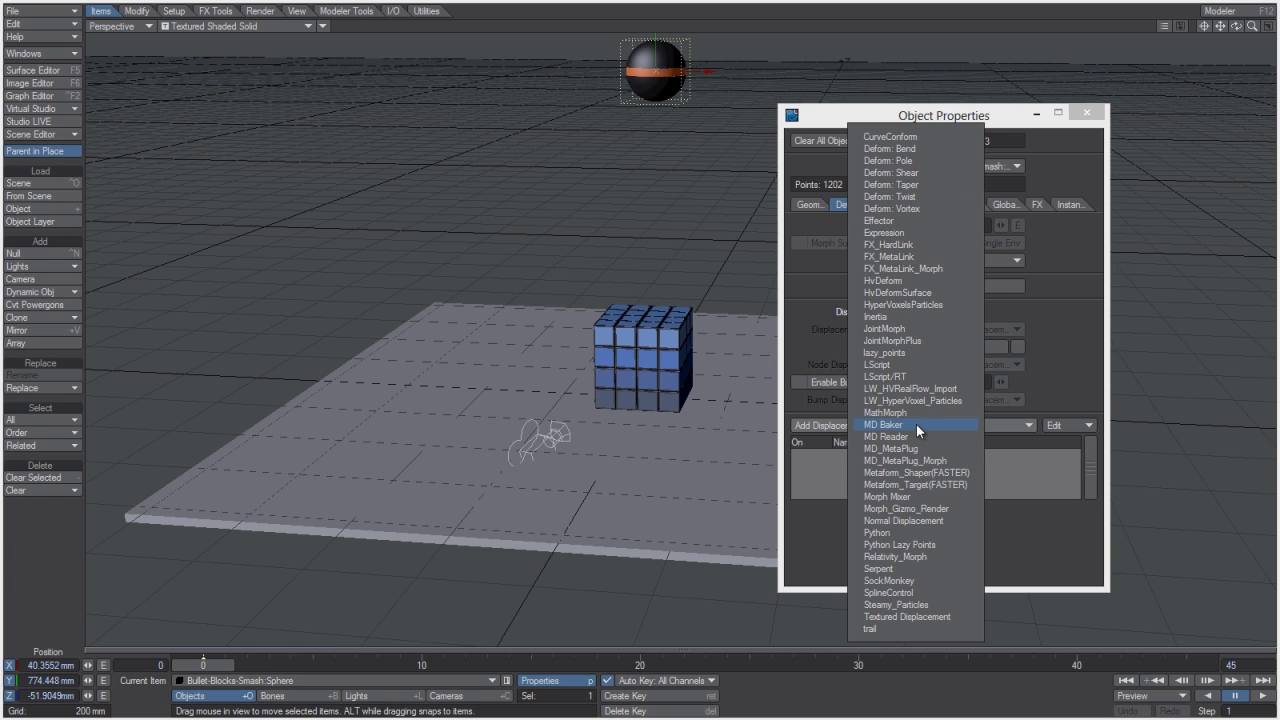
pyautogui.click(916, 424)
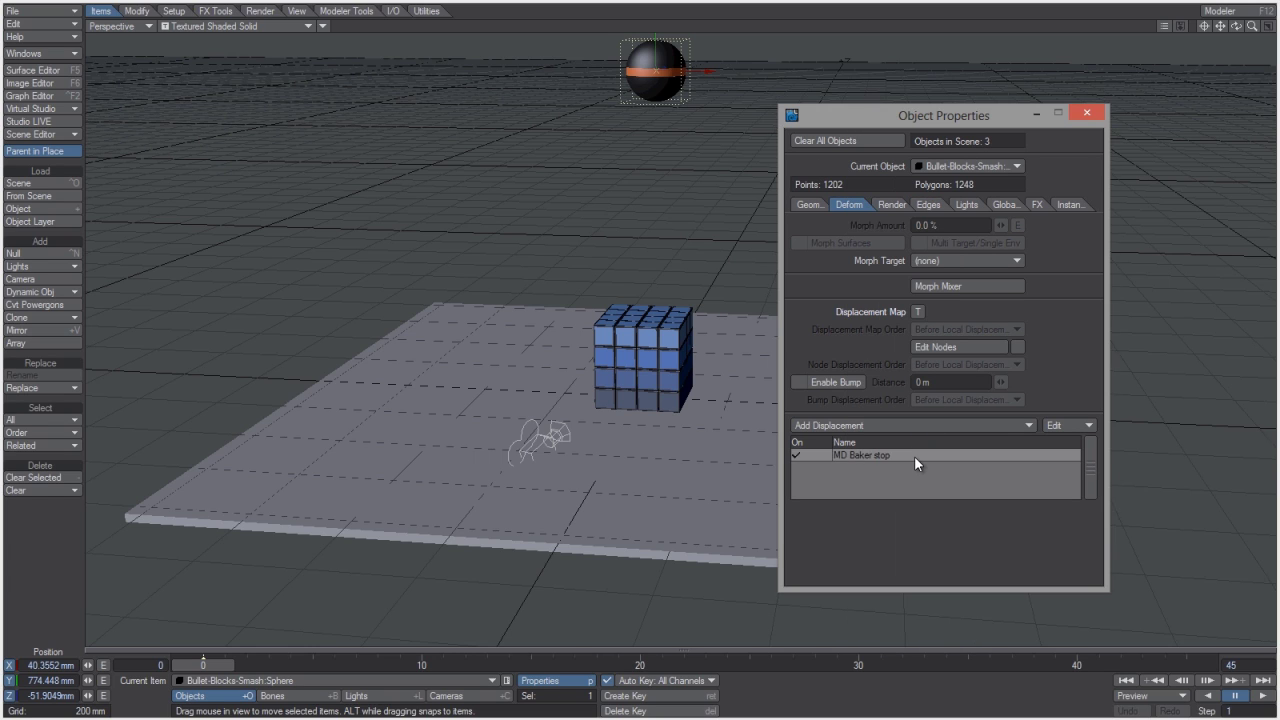
pyautogui.doubleClick(914, 456)
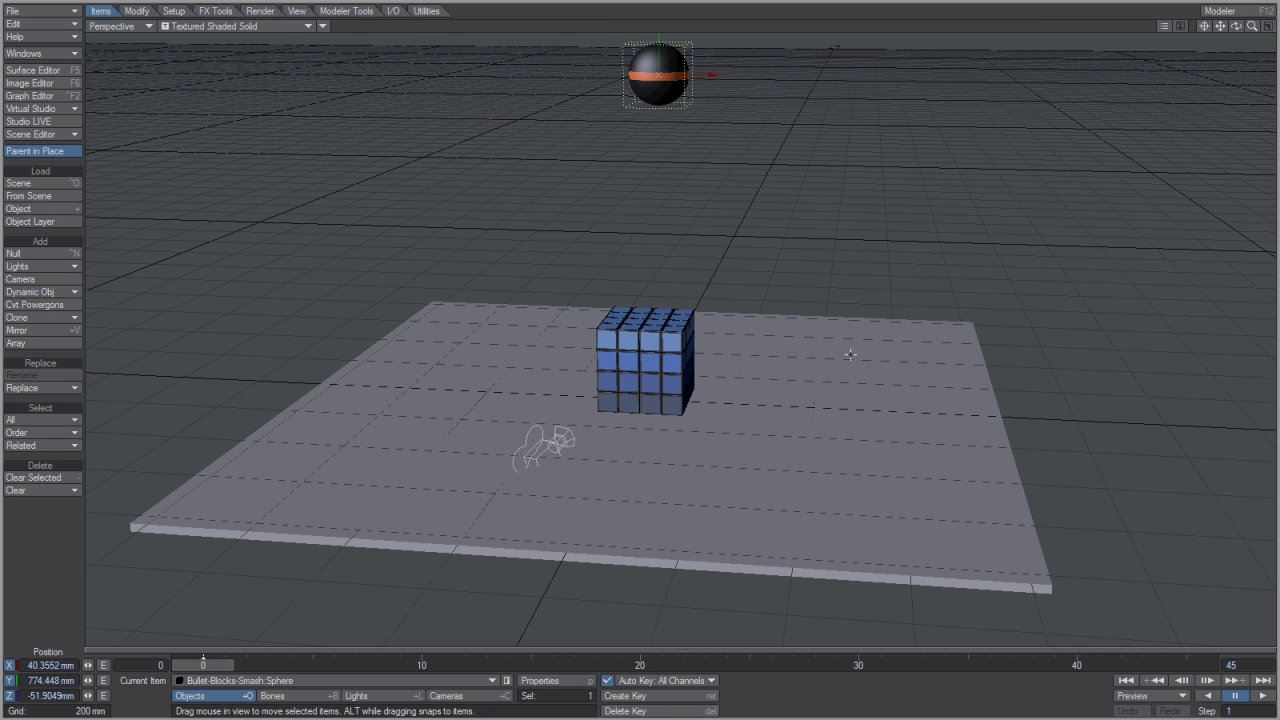
pyautogui.moveTo(820, 358)
pyautogui.keyDown('alt'); pyautogui.mouseDown()
pyautogui.moveTo(740, 362)
pyautogui.moveTo(820, 357)
pyautogui.mouseUp(); pyautogui.keyUp('alt')
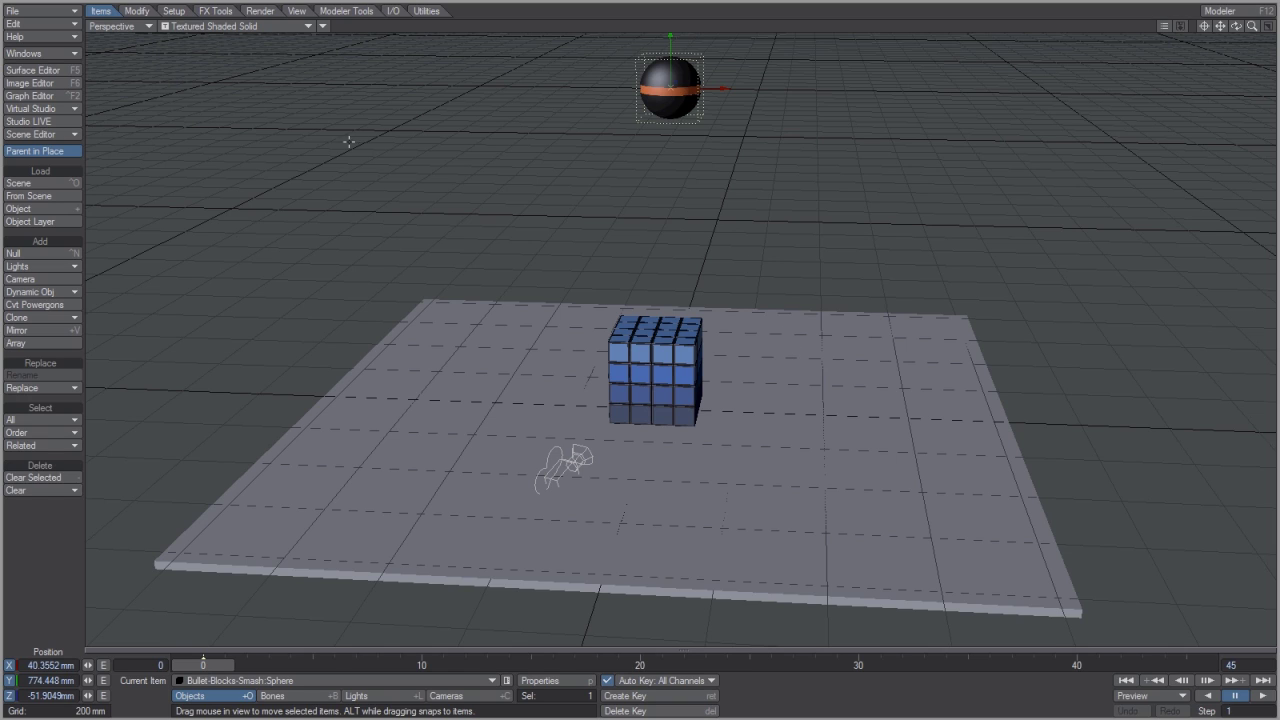
# Export the scene to a binary FBX for frames 0–45, excluding cameras and lights.
pyautogui.click(64, 12)
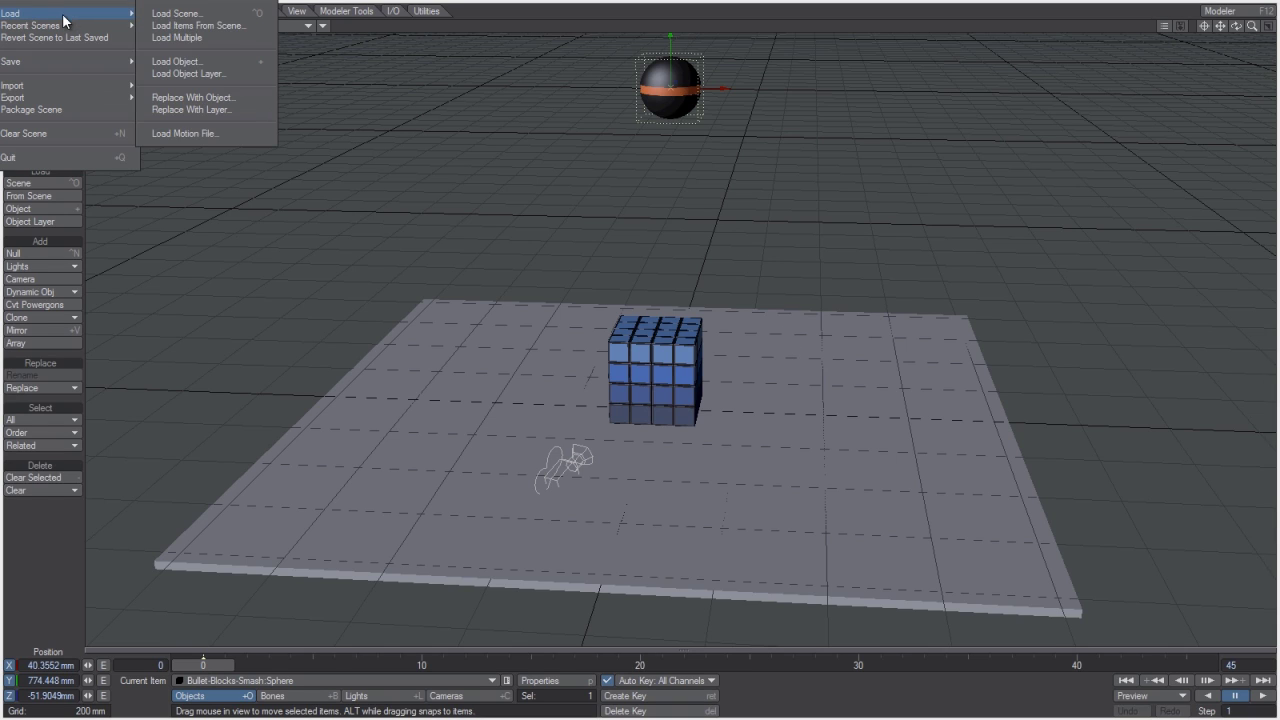
pyautogui.moveTo(82, 100)
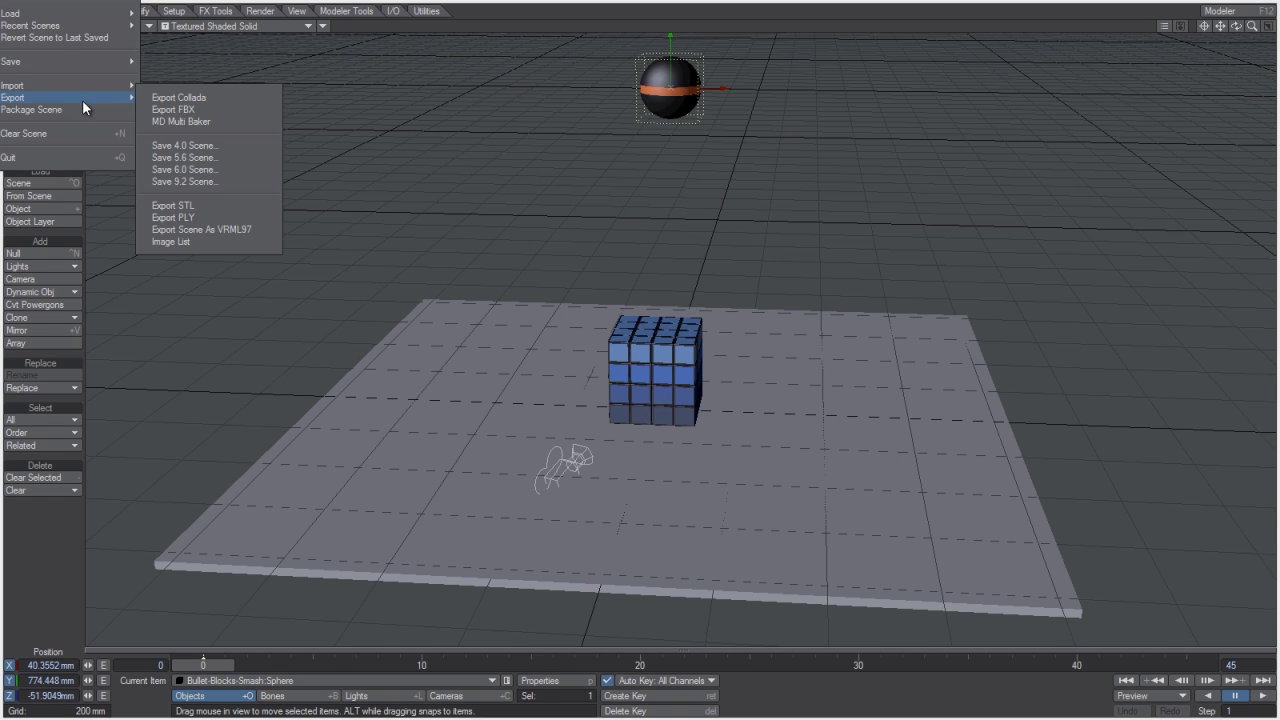
pyautogui.click(171, 108)
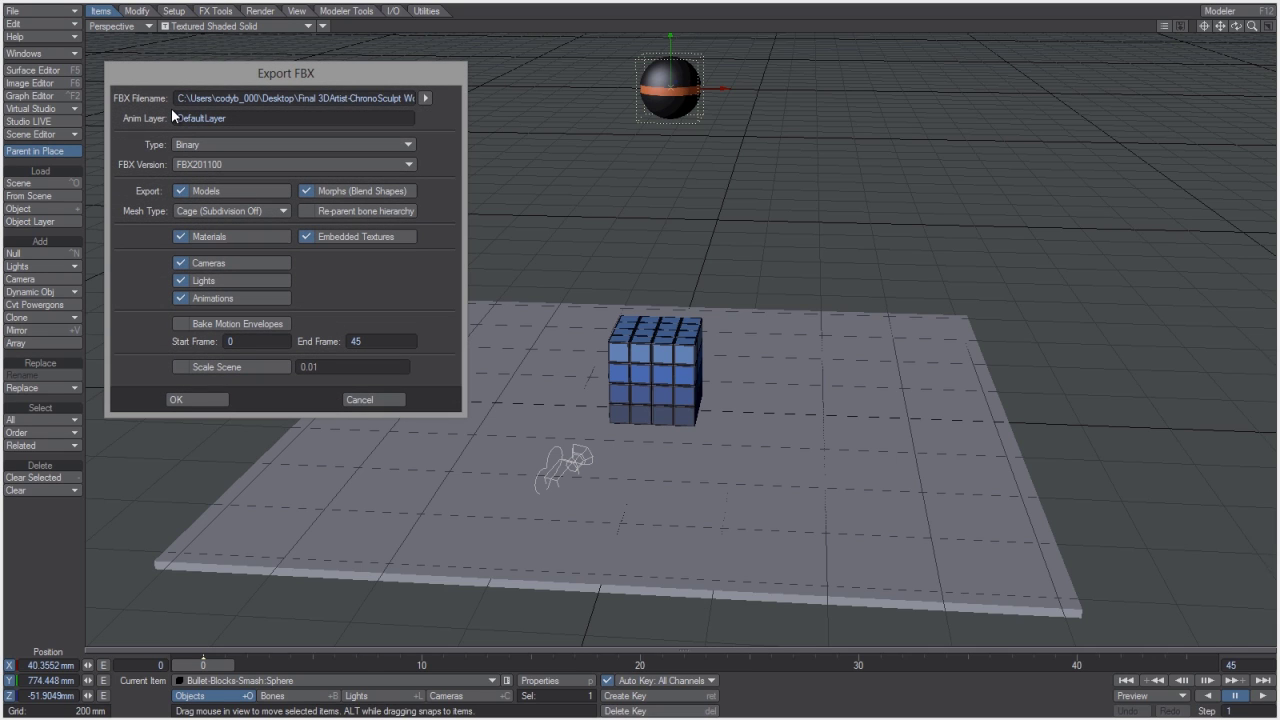
pyautogui.click(181, 262)
pyautogui.click(181, 280)
pyautogui.click(206, 401)
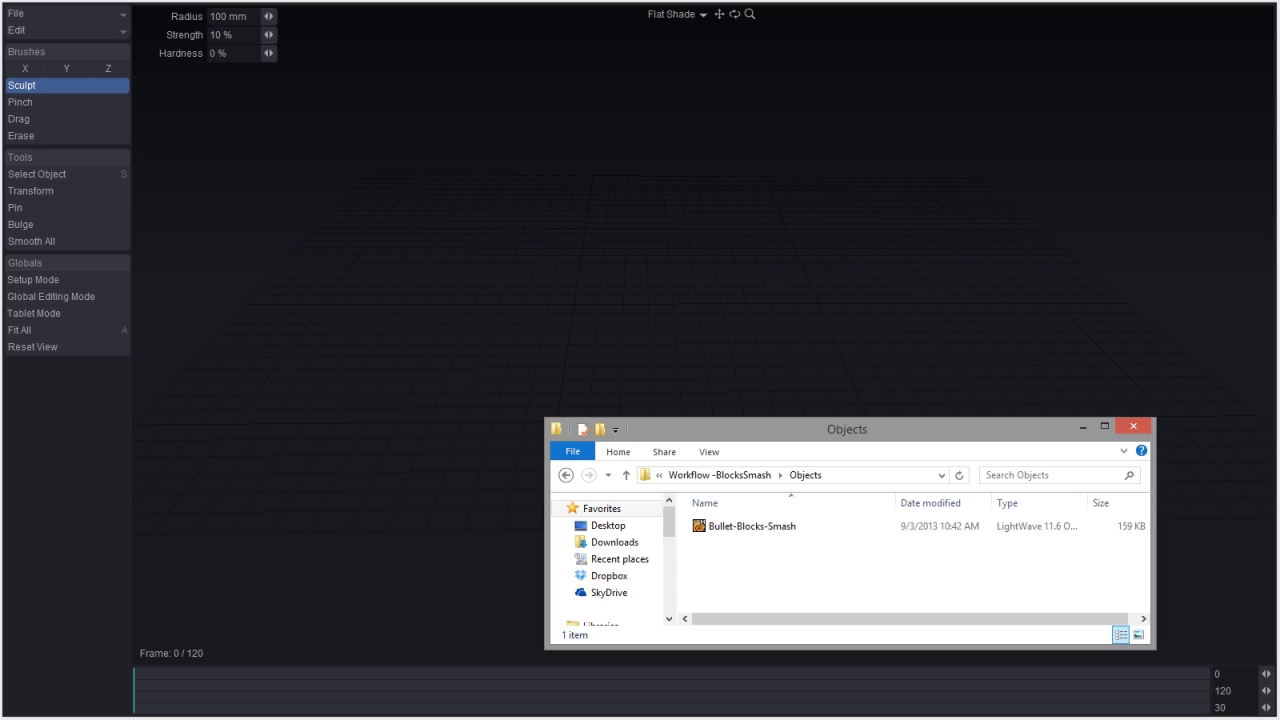
# Import Bullet-Blocks-Smash.lwo into ChronoSculpt and drop Blocks.mdd from the MDD folder onto it.
pyautogui.moveTo(754, 530); pyautogui.dragTo(730, 313)
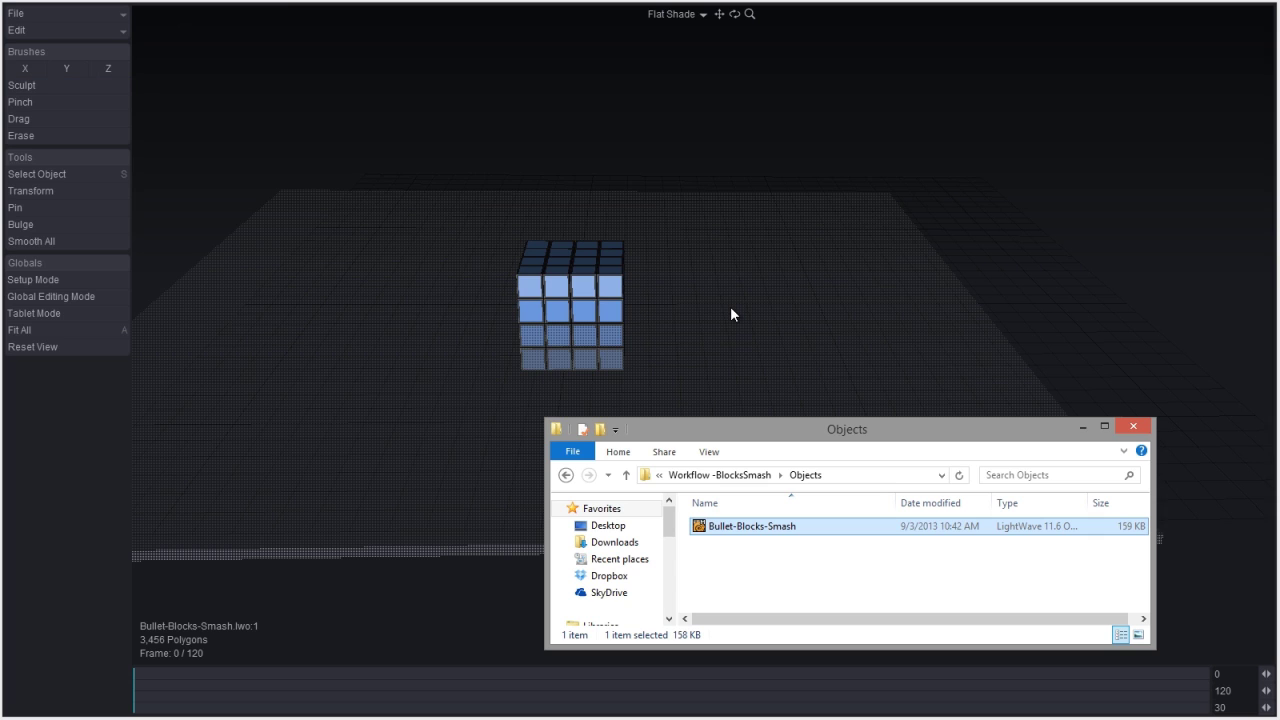
pyautogui.moveTo(783, 446); pyautogui.dragTo(810, 469)
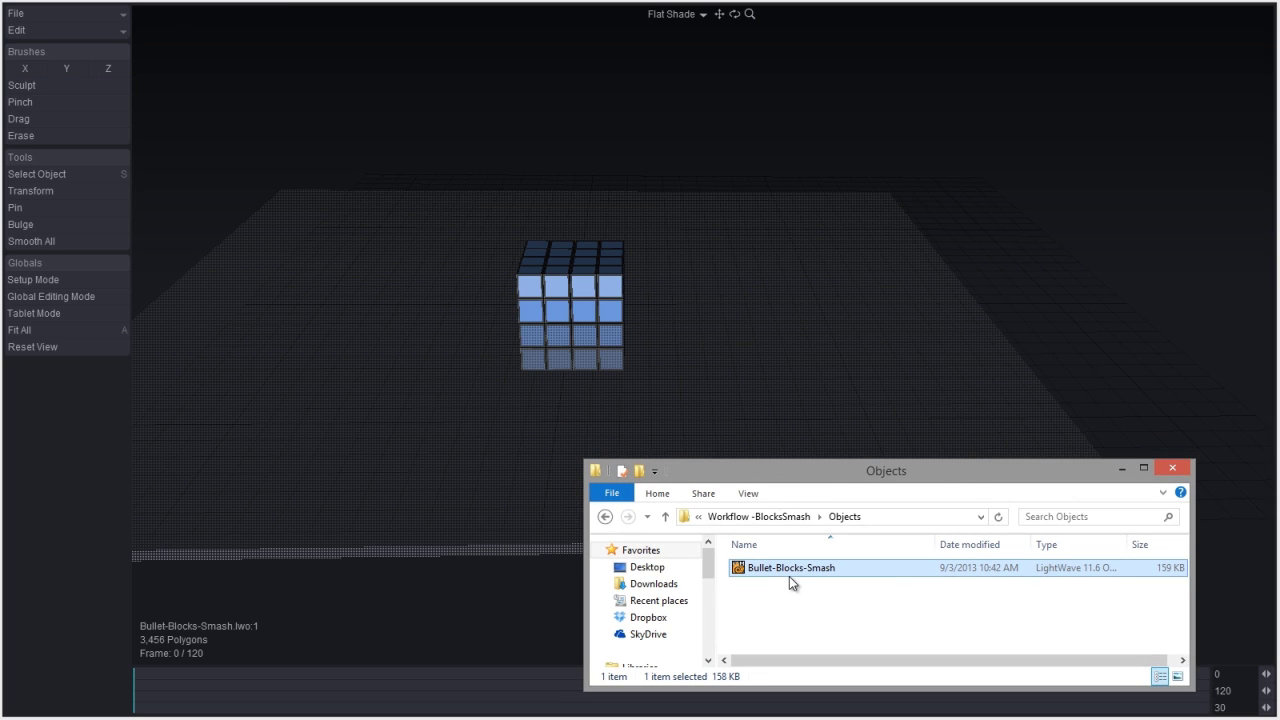
pyautogui.click(605, 517)
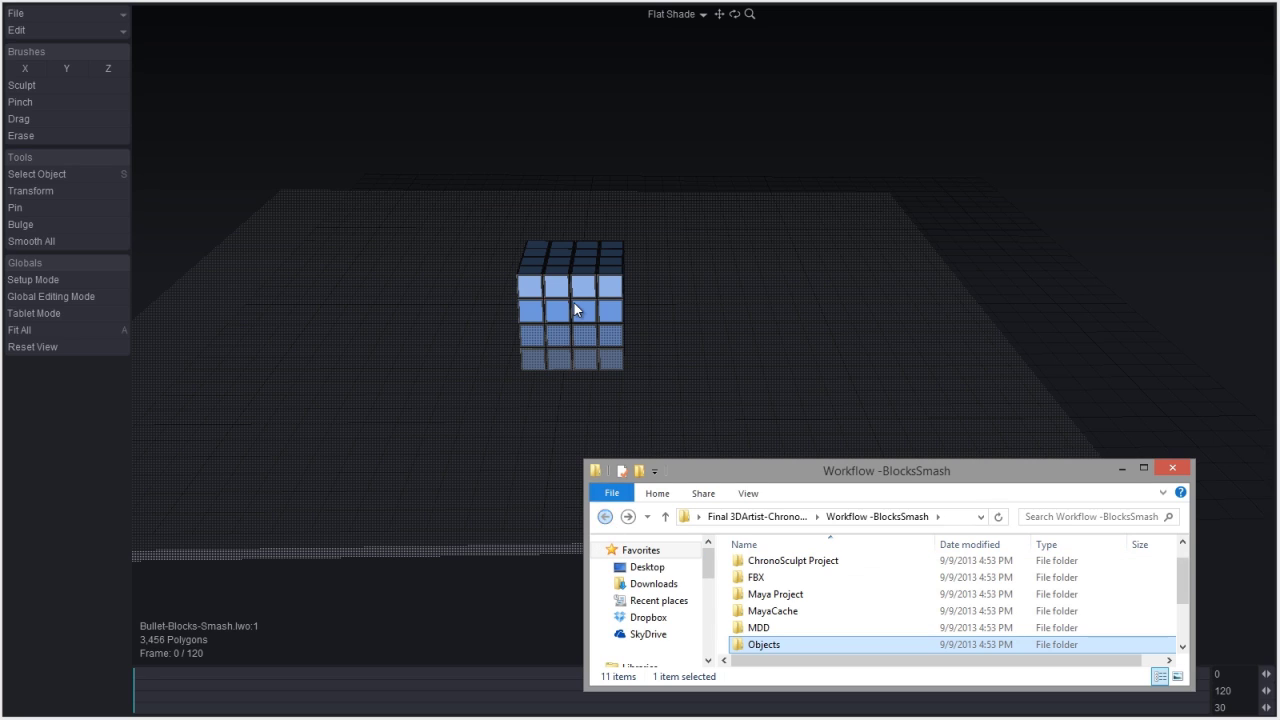
pyautogui.doubleClick(760, 628)
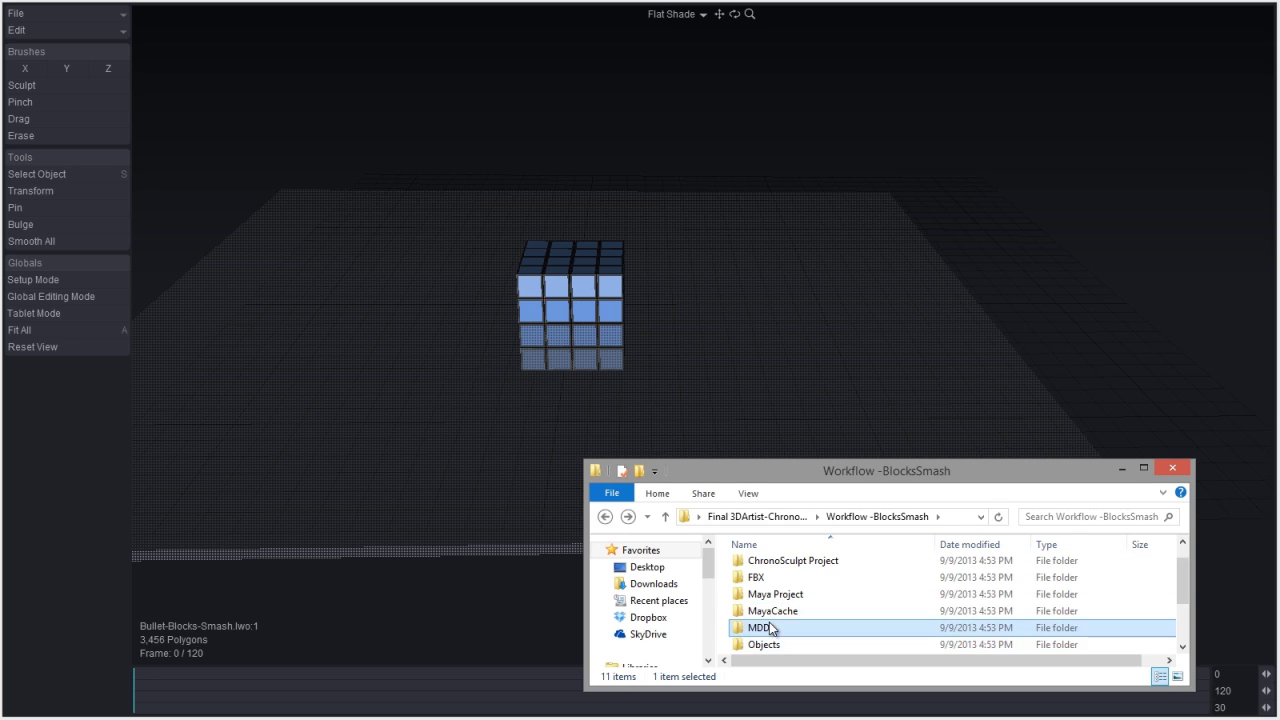
pyautogui.moveTo(780, 574); pyautogui.dragTo(595, 342)
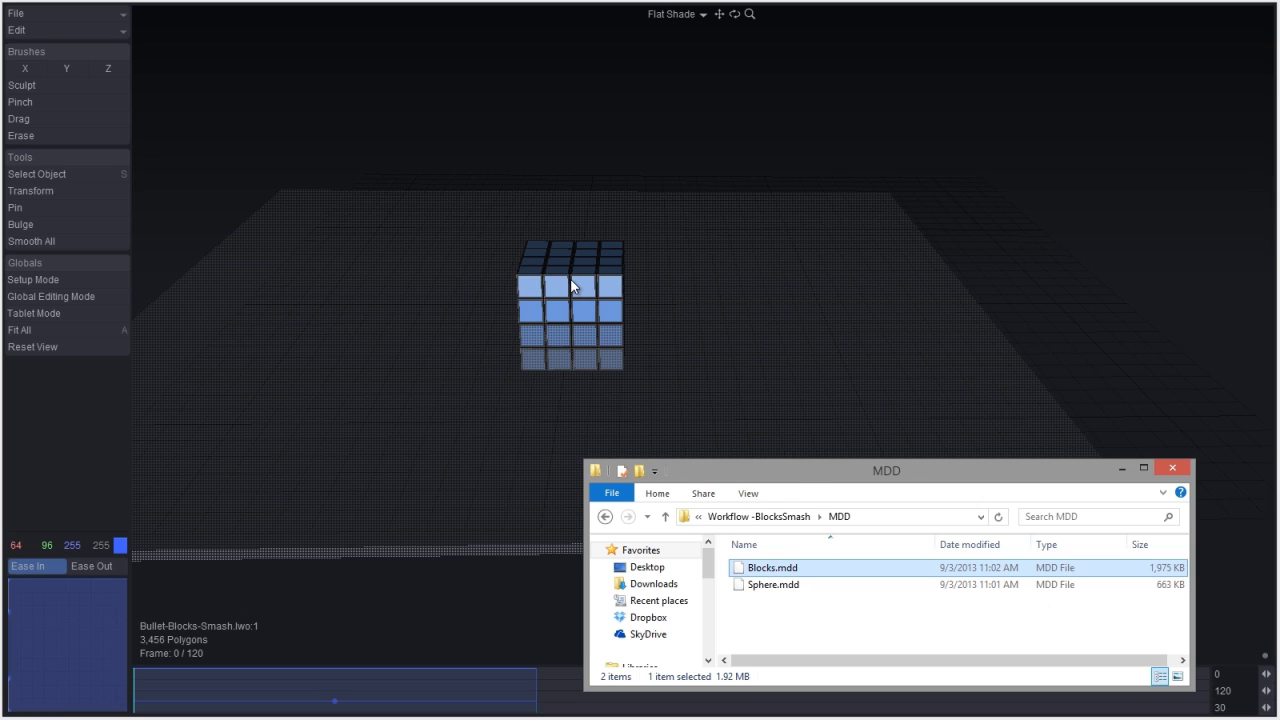
pyautogui.click(786, 286)
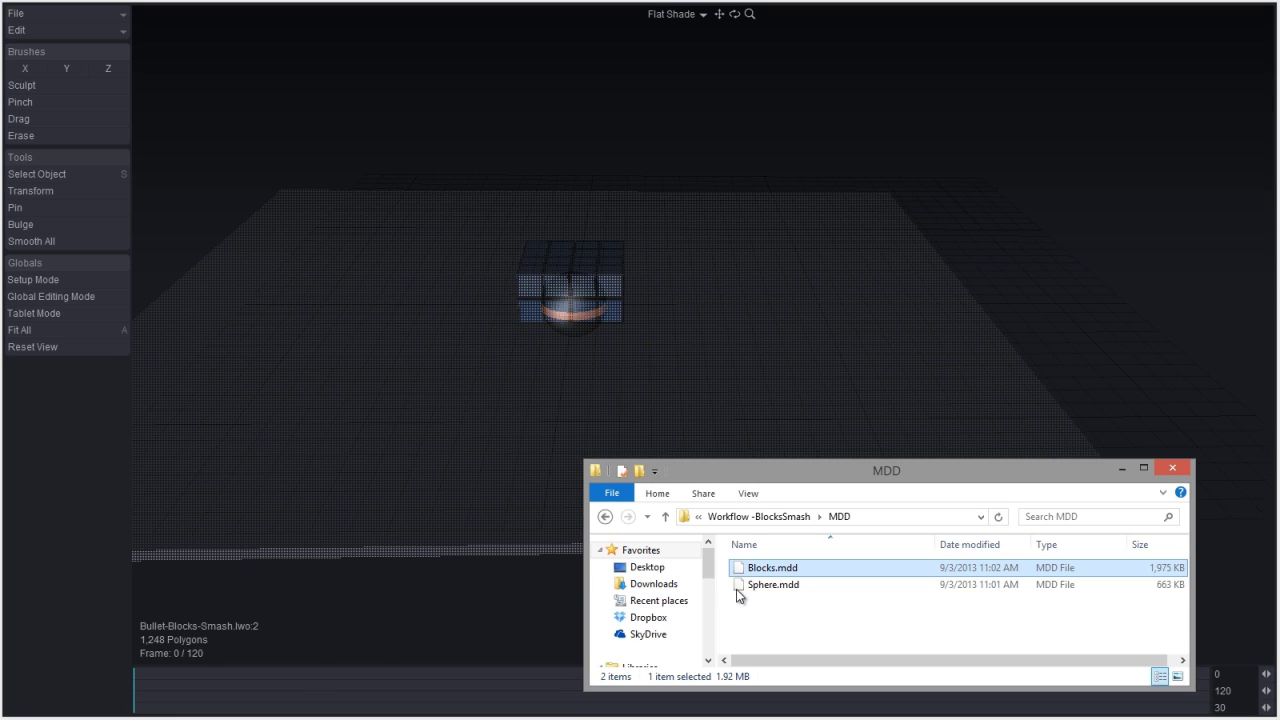
# Apply Sphere.mdd to the sphere, close the MDD folder, and scrub to frame 31 to see the smash.
pyautogui.moveTo(768, 585); pyautogui.dragTo(587, 312)
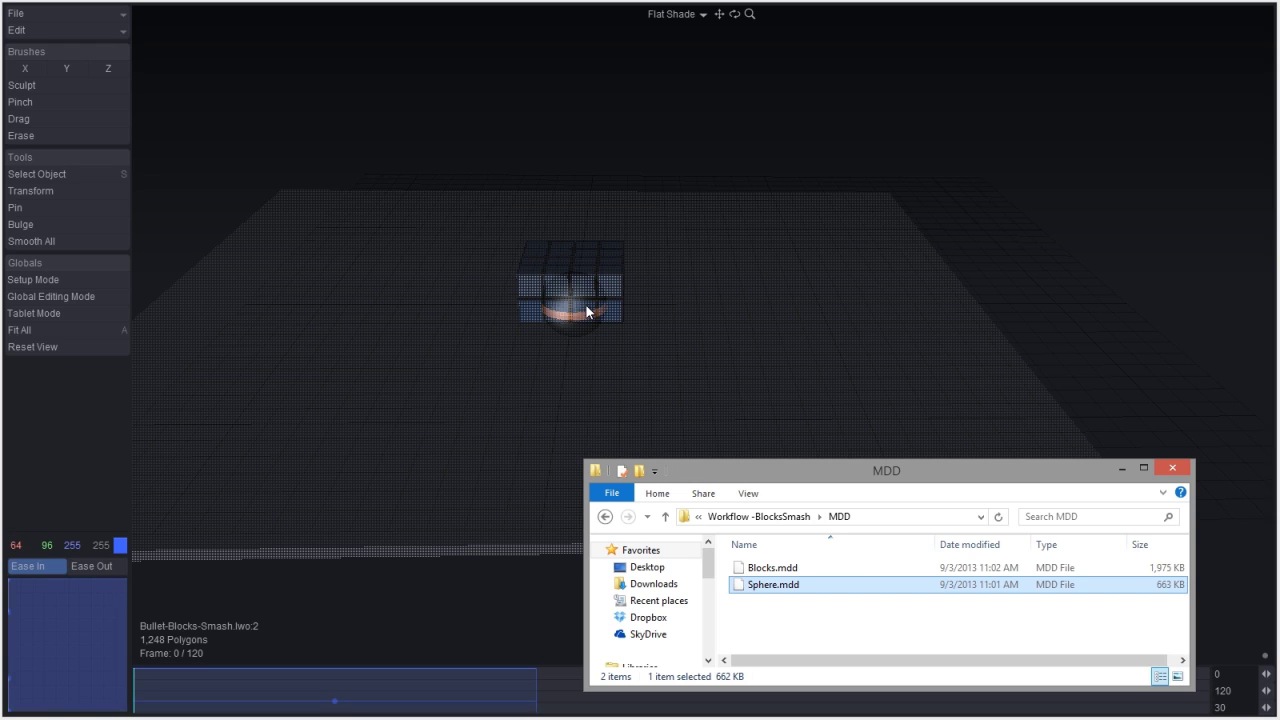
pyautogui.click(1171, 467)
pyautogui.moveTo(157, 690); pyautogui.dragTo(414, 686)
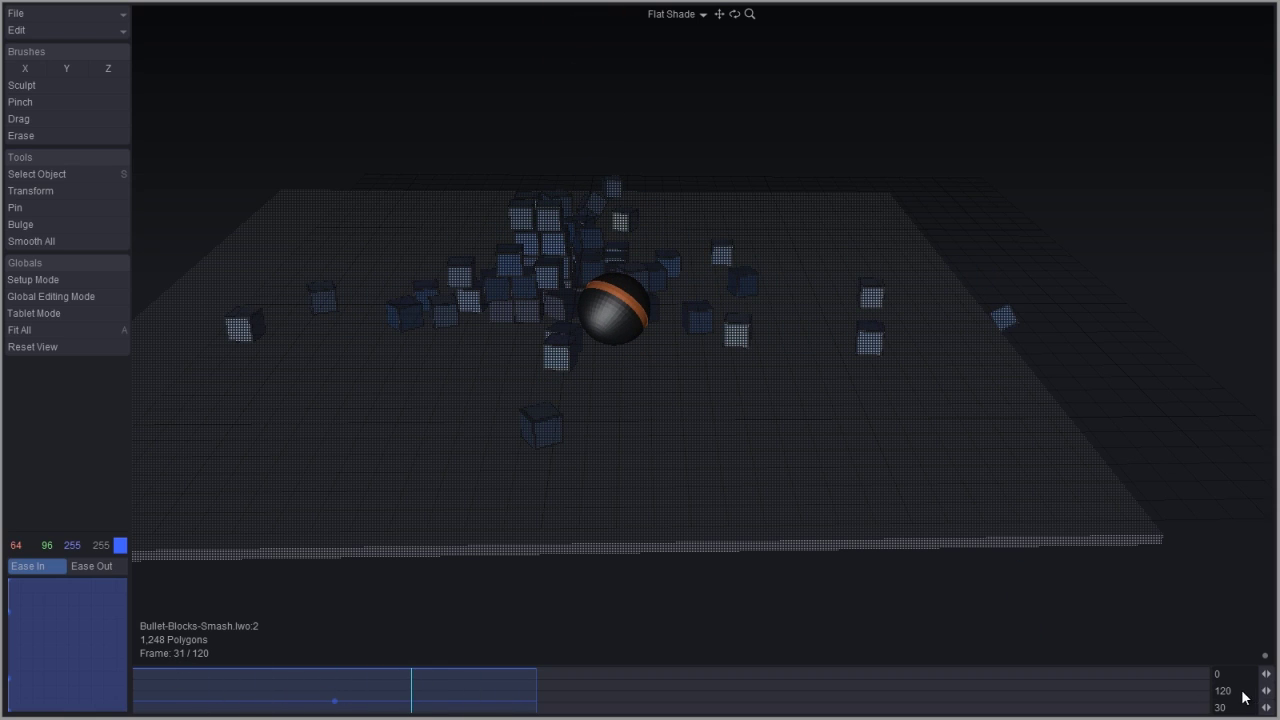
# Set the ChronoSculpt timeline end frame to 45.
pyautogui.press('BackSpace')
pyautogui.press('BackSpace')
pyautogui.press('BackSpace')
pyautogui.write('45')
pyautogui.press('Return')
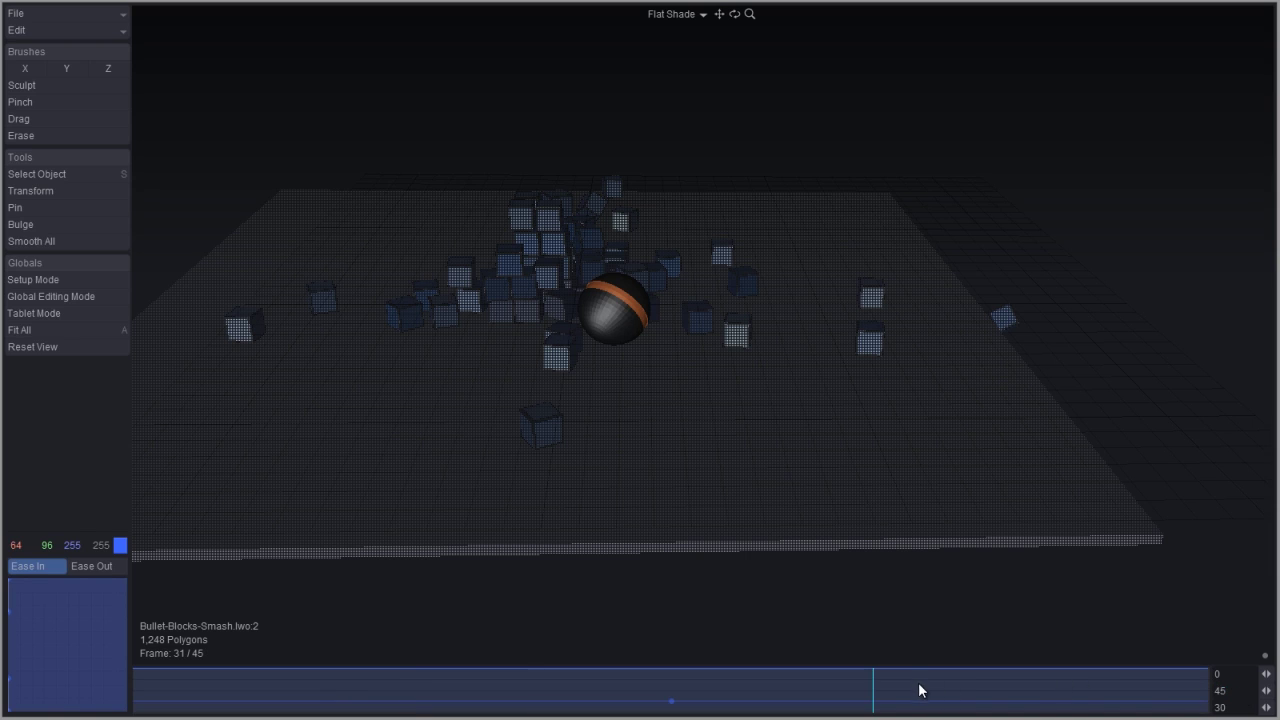
# Scrub to frame 24 and orbit around the scattered blocks.
pyautogui.moveTo(917, 689); pyautogui.dragTo(713, 658)
pyautogui.moveTo(846, 481); pyautogui.dragTo(792, 593, button='middle')
pyautogui.moveTo(717, 682)
pyautogui.mouseDown()
pyautogui.moveTo(660, 683)
pyautogui.moveTo(707, 688)
pyautogui.mouseUp()
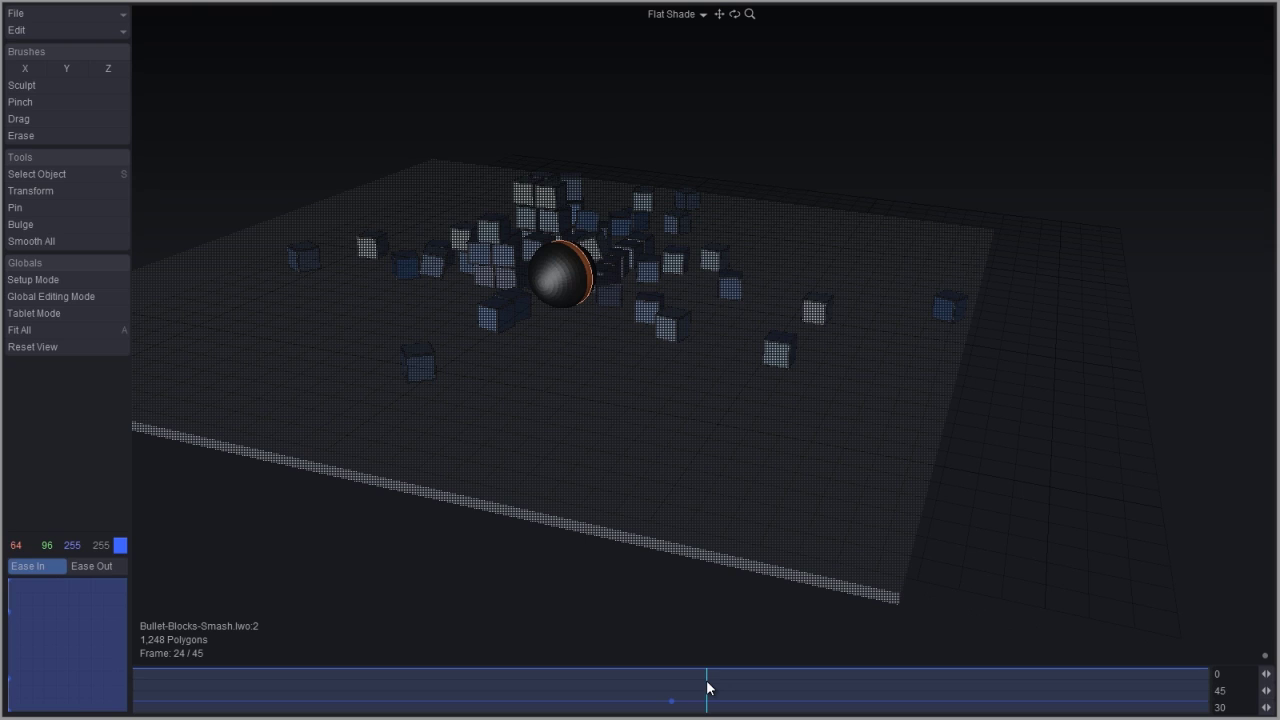
# With the Pin tool on object lwo:1, pin the lone far-right block at frame 24.
pyautogui.press('1')
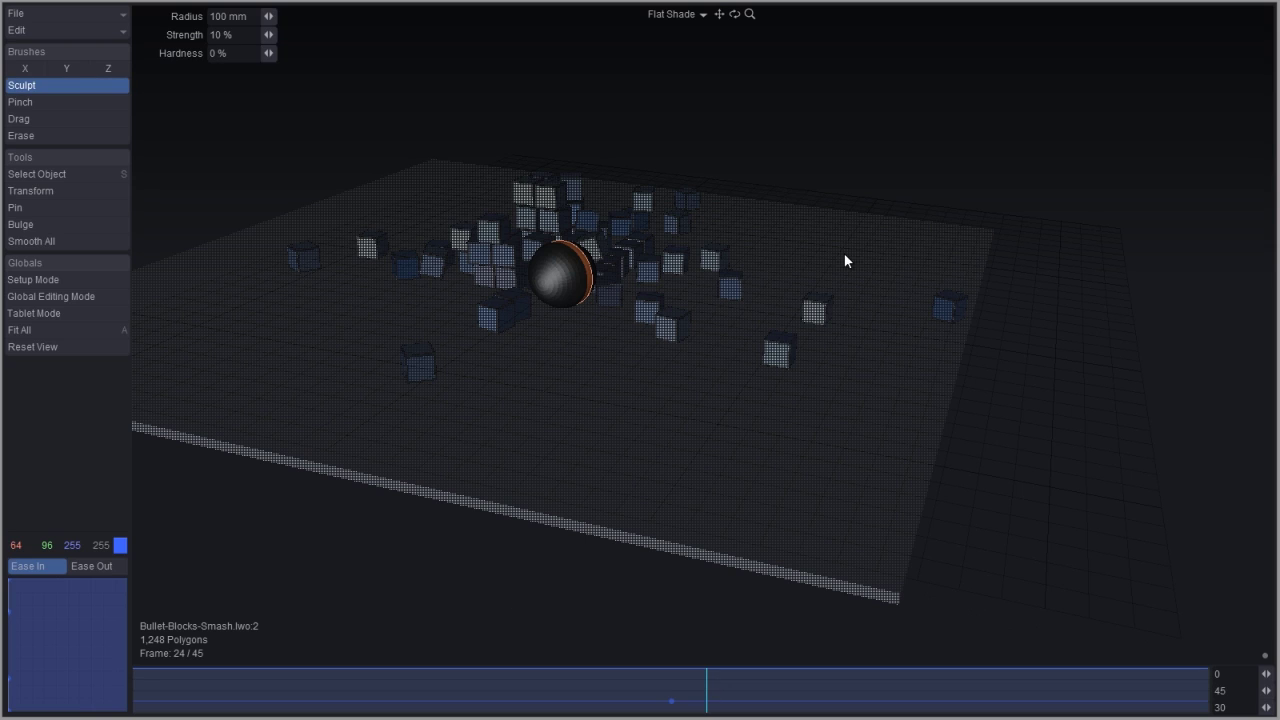
pyautogui.click(100, 207)
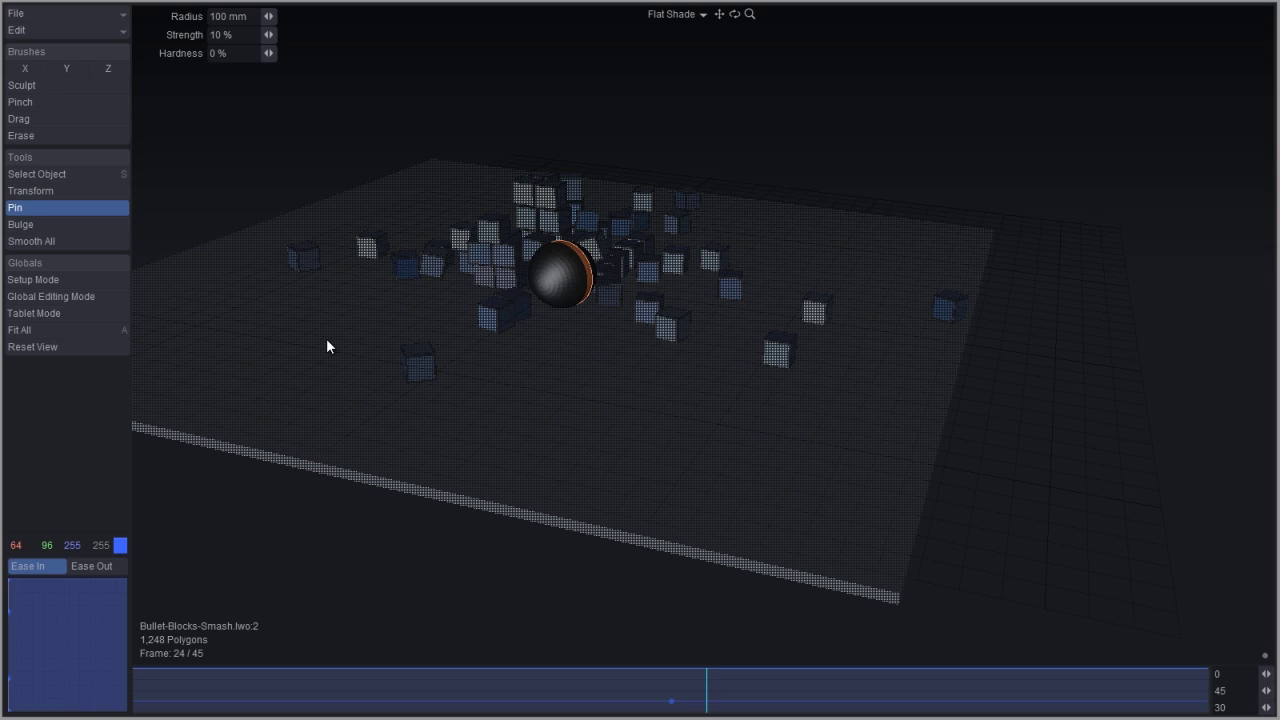
pyautogui.press('Tab')
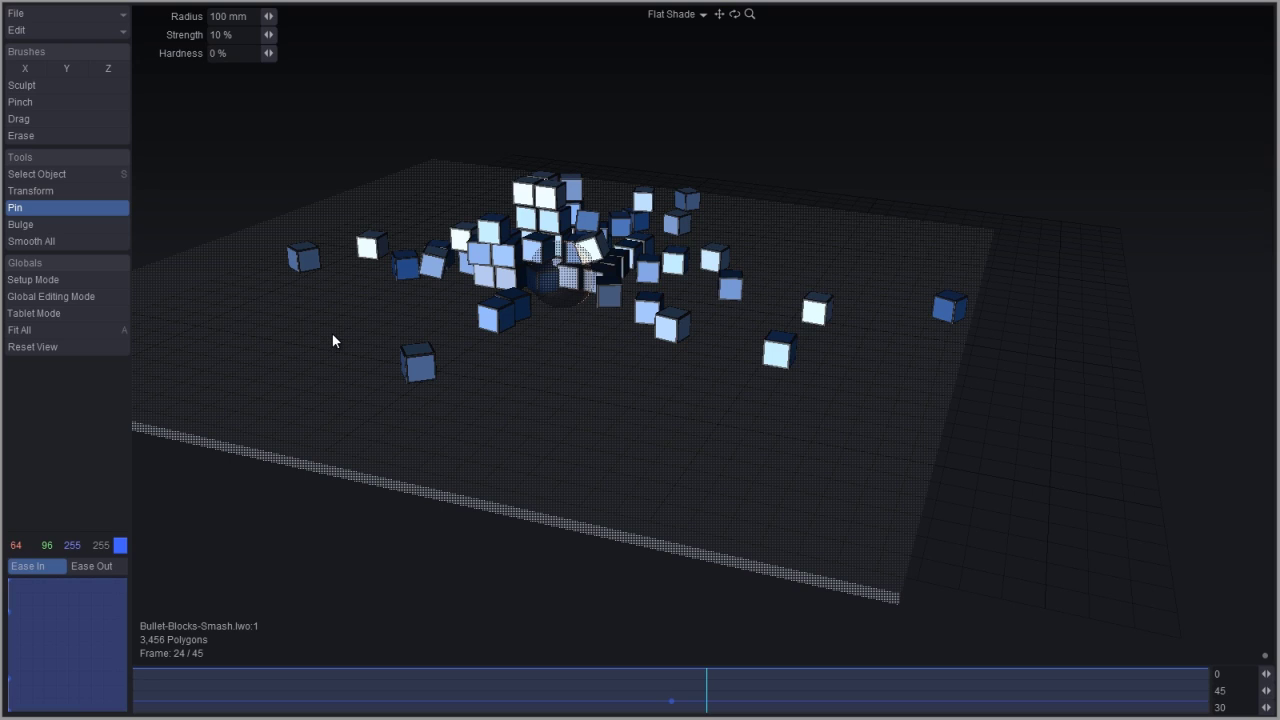
pyautogui.click(946, 307)
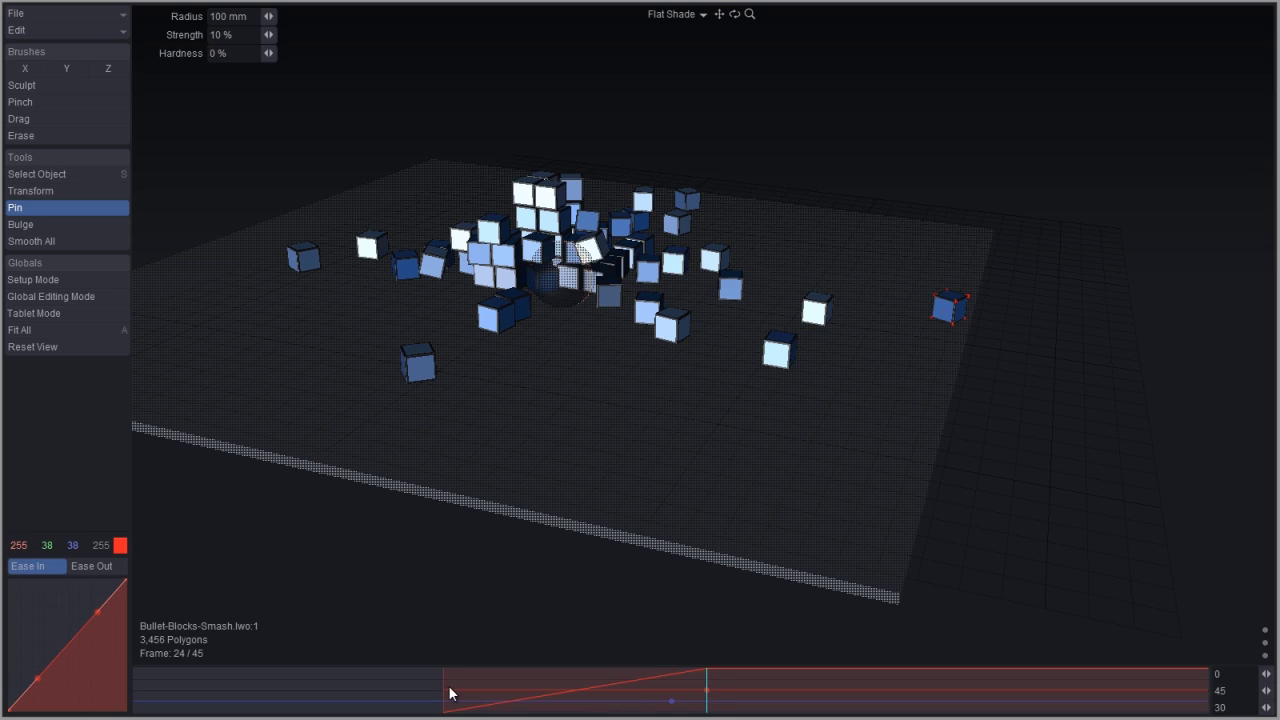
# Move the pin range's start later and shape the Ease In curve into an S-curve.
pyautogui.moveTo(447, 694); pyautogui.dragTo(630, 696)
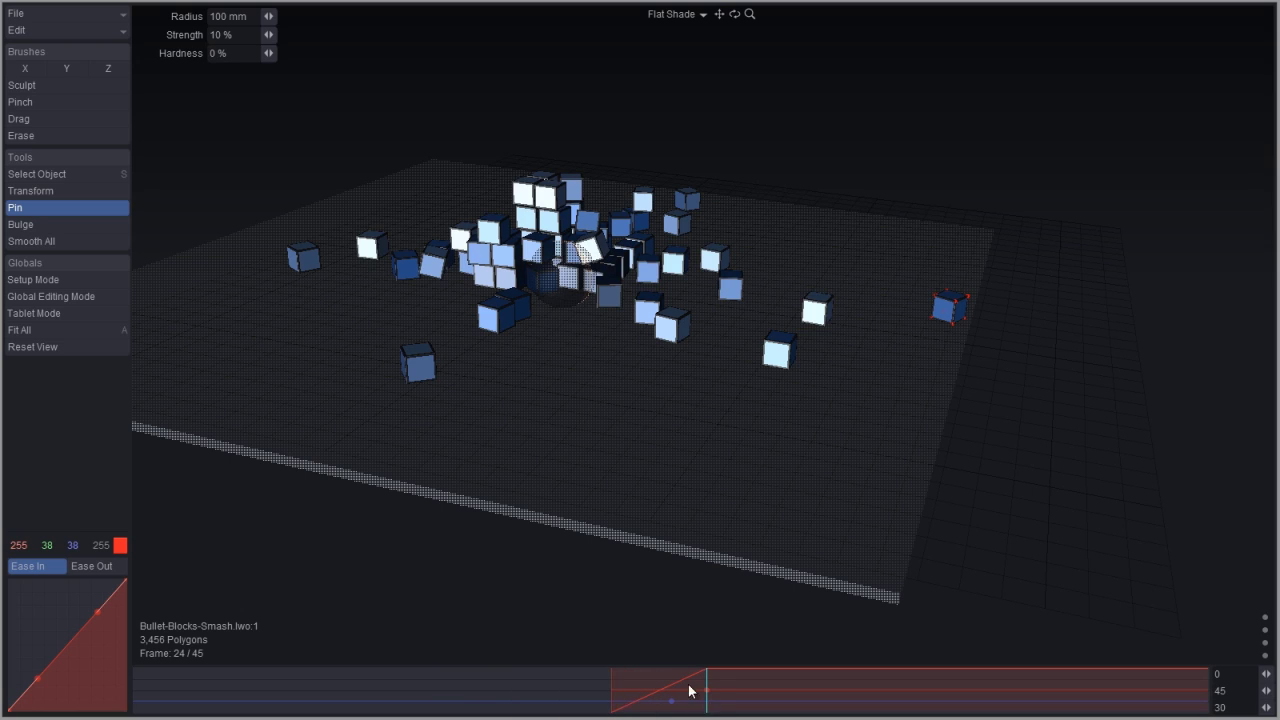
pyautogui.moveTo(516, 687)
pyautogui.mouseDown()
pyautogui.moveTo(803, 686)
pyautogui.moveTo(523, 683)
pyautogui.moveTo(711, 669)
pyautogui.moveTo(568, 702)
pyautogui.mouseUp()
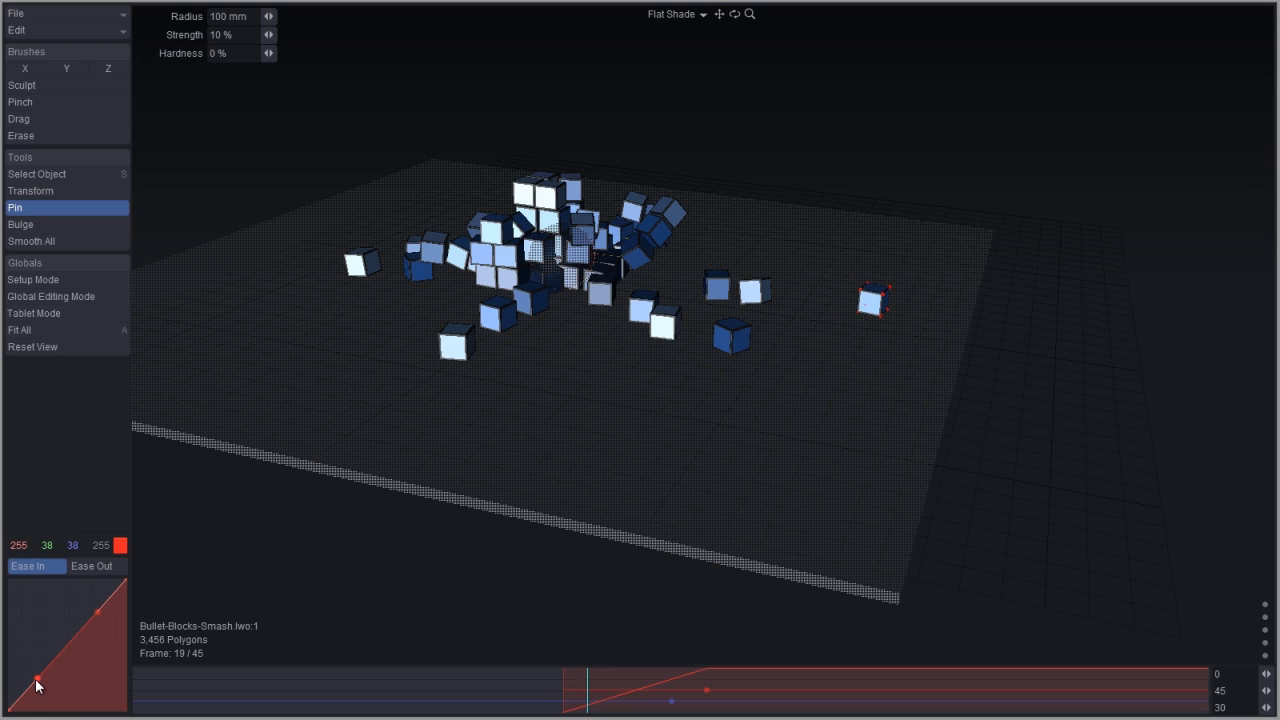
pyautogui.moveTo(37, 684); pyautogui.dragTo(48, 691)
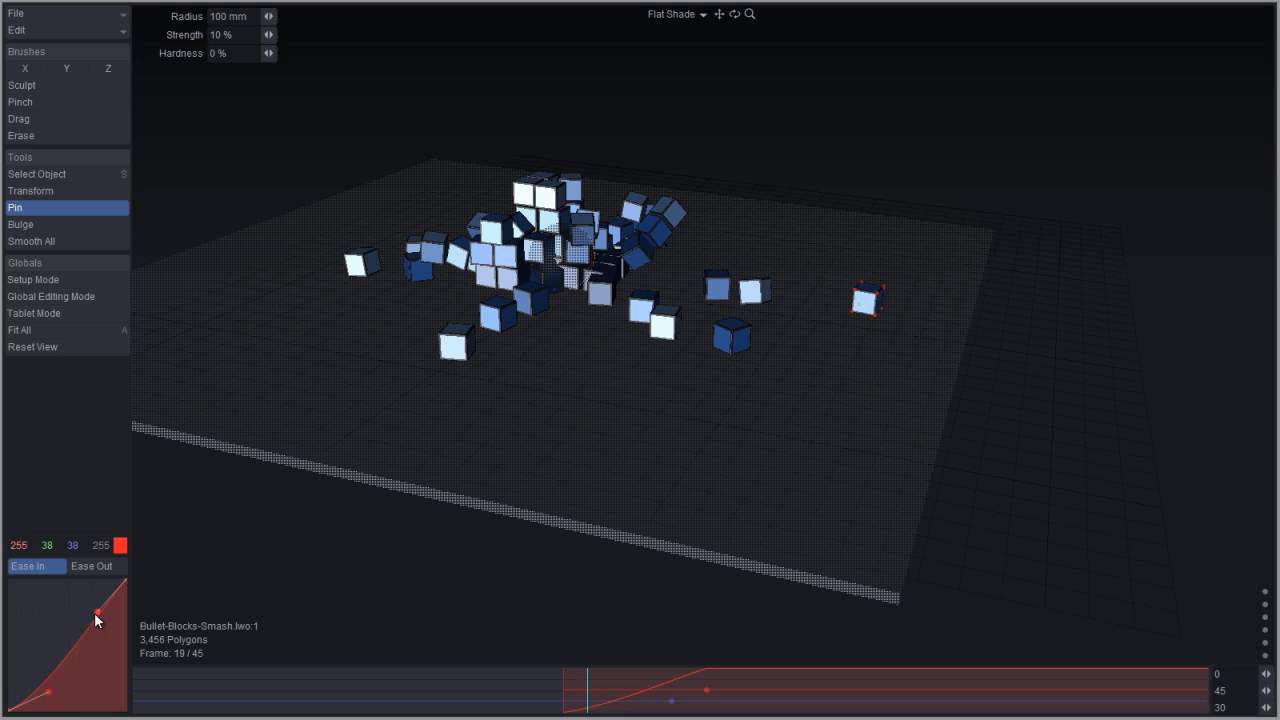
pyautogui.moveTo(96, 613); pyautogui.dragTo(82, 594)
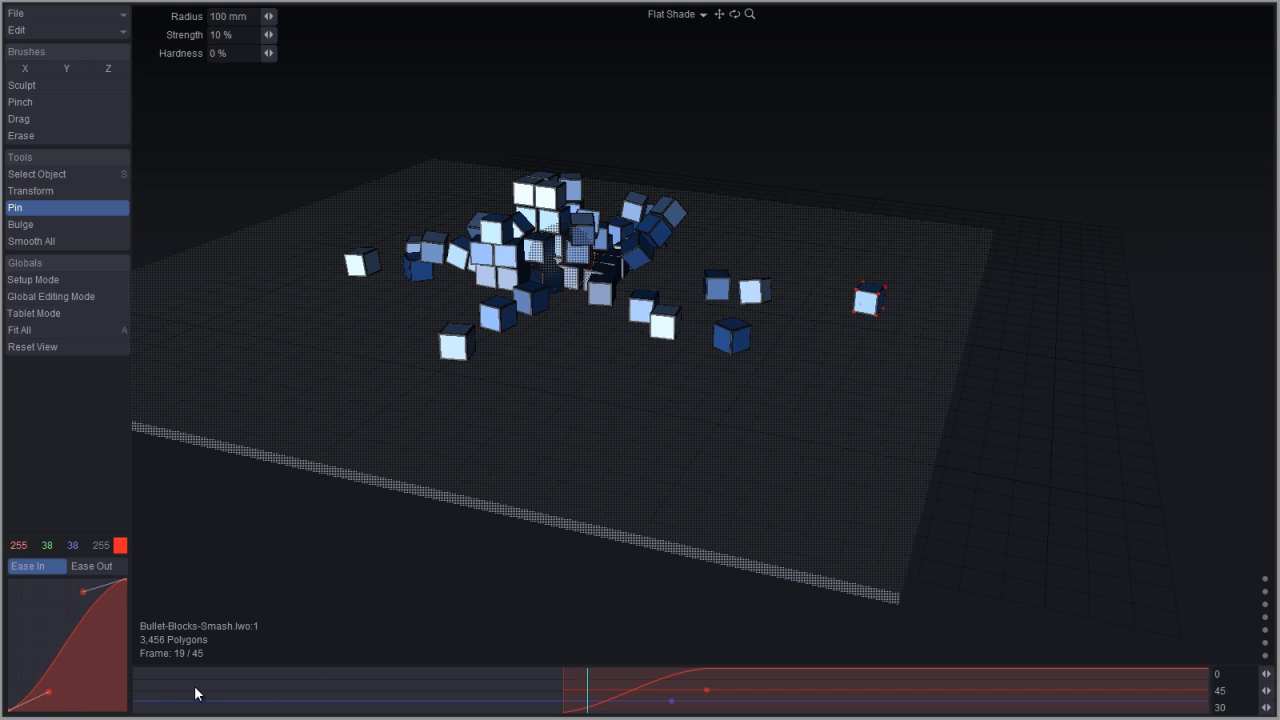
pyautogui.moveTo(155, 690); pyautogui.dragTo(873, 680)
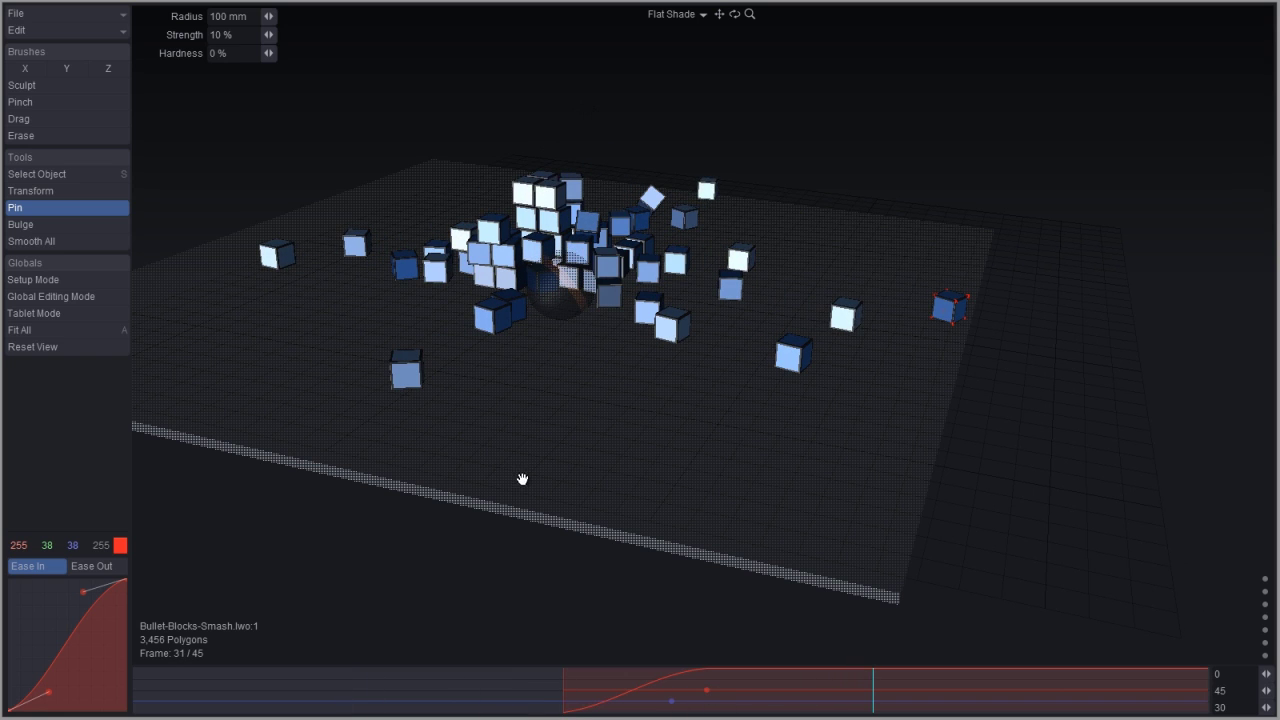
pyautogui.moveTo(523, 479); pyautogui.dragTo(591, 490, button='middle')
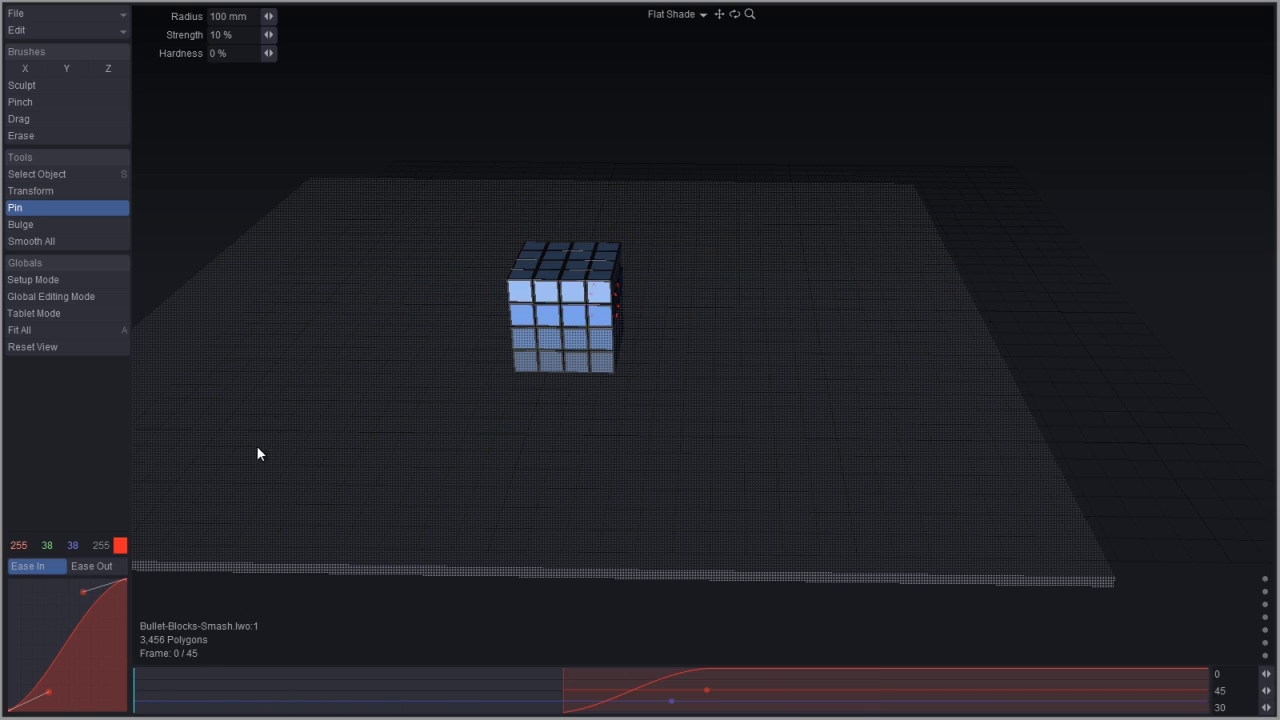
# Bring up Save Maya Cache for the blocks, then cancel the save dialog.
pyautogui.click(112, 15)
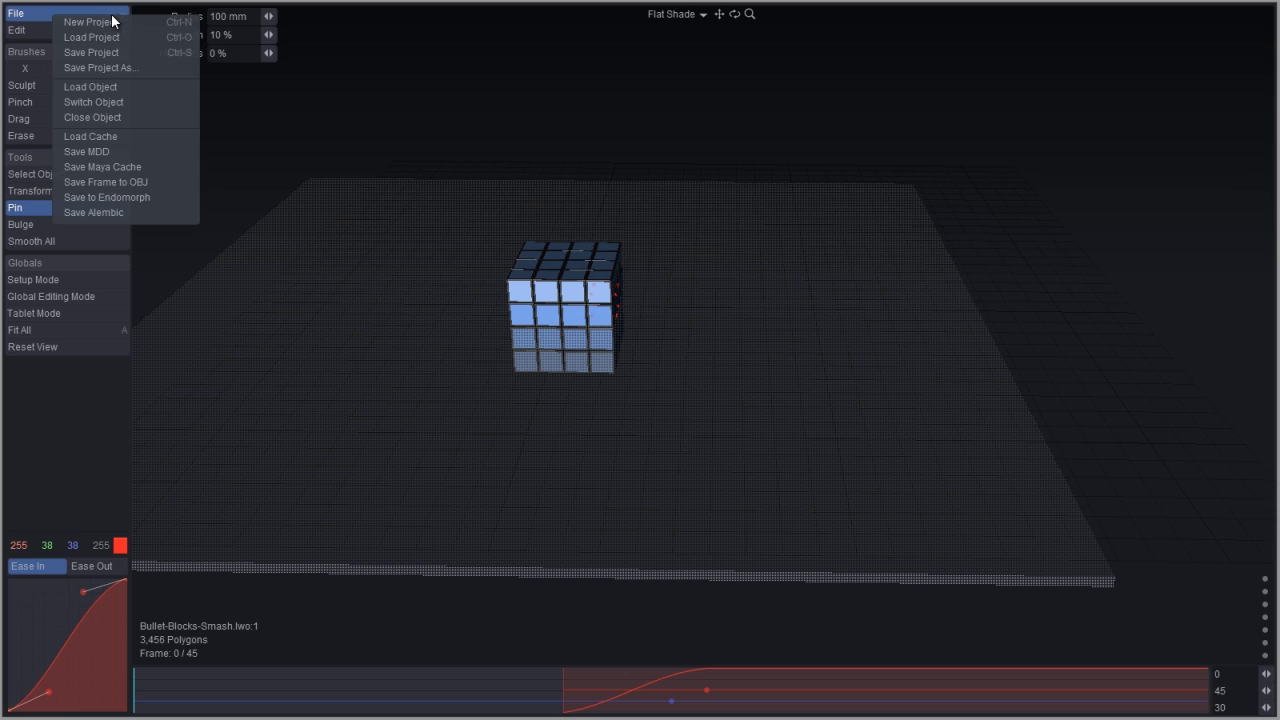
pyautogui.click(166, 177)
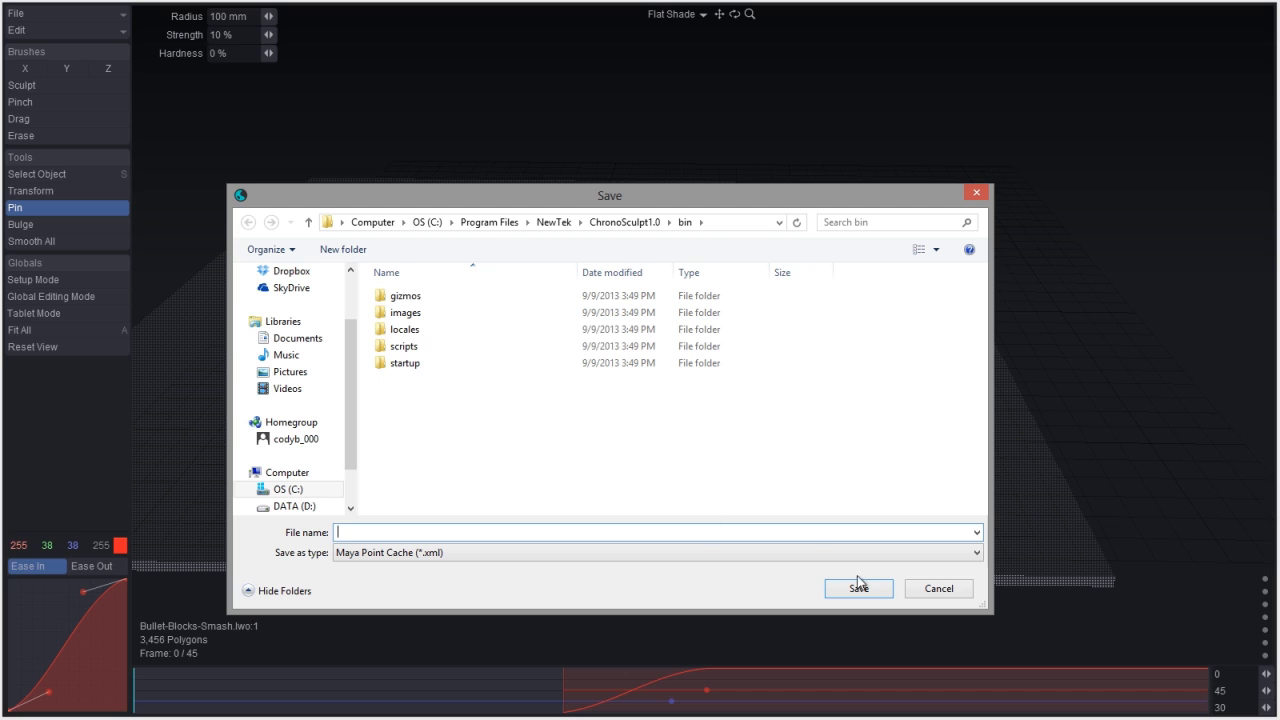
pyautogui.click(938, 589)
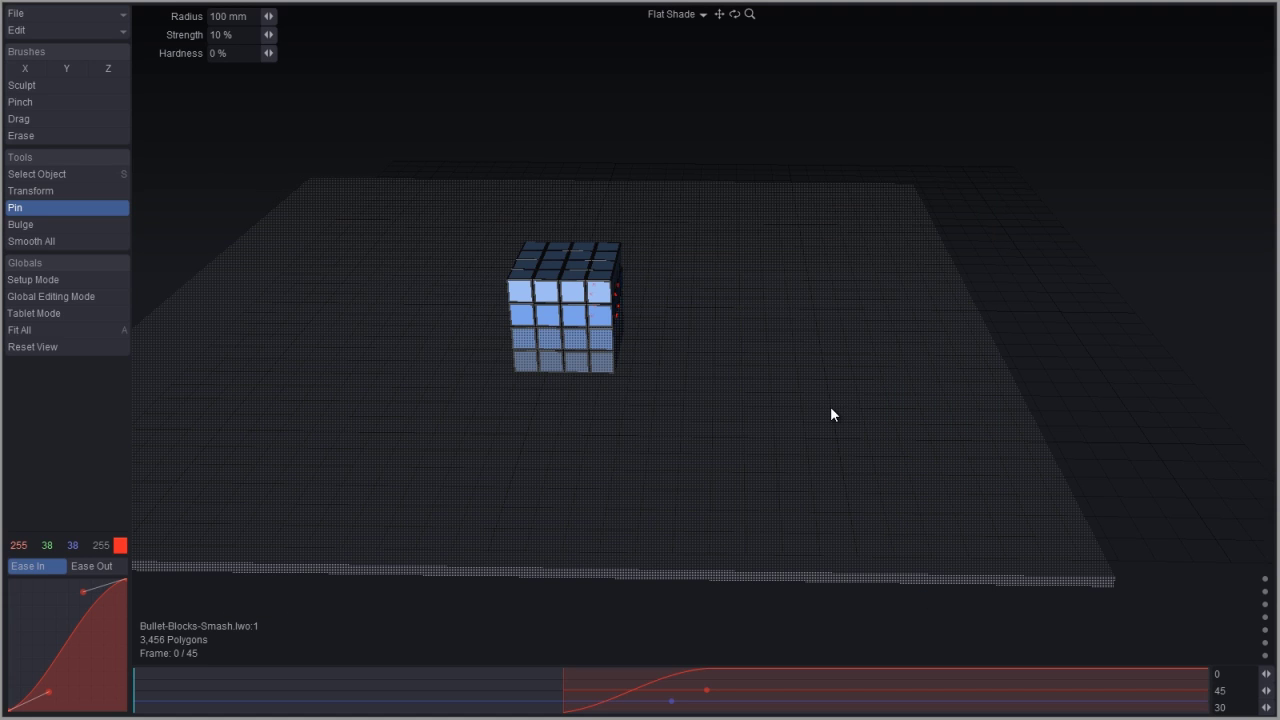
# Switch to the sphere object lwo:2 and open, then dismiss, the File menu.
pyautogui.press('Tab')
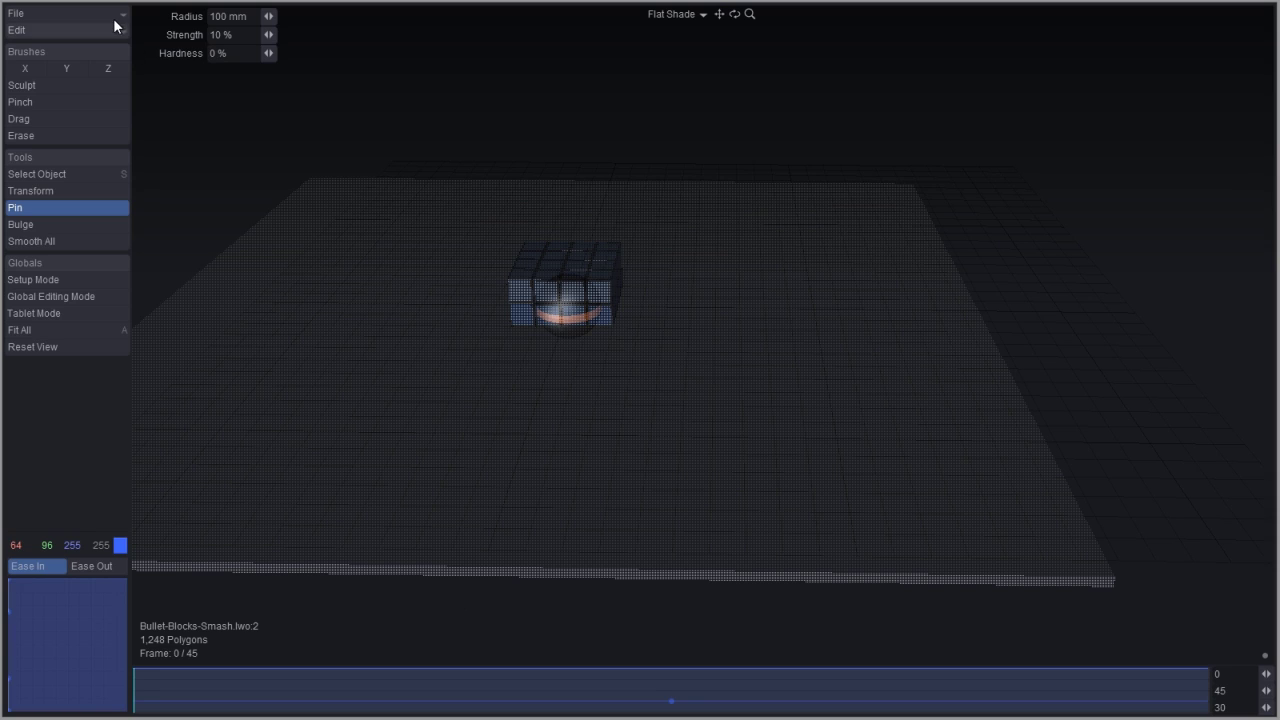
pyautogui.click(112, 17)
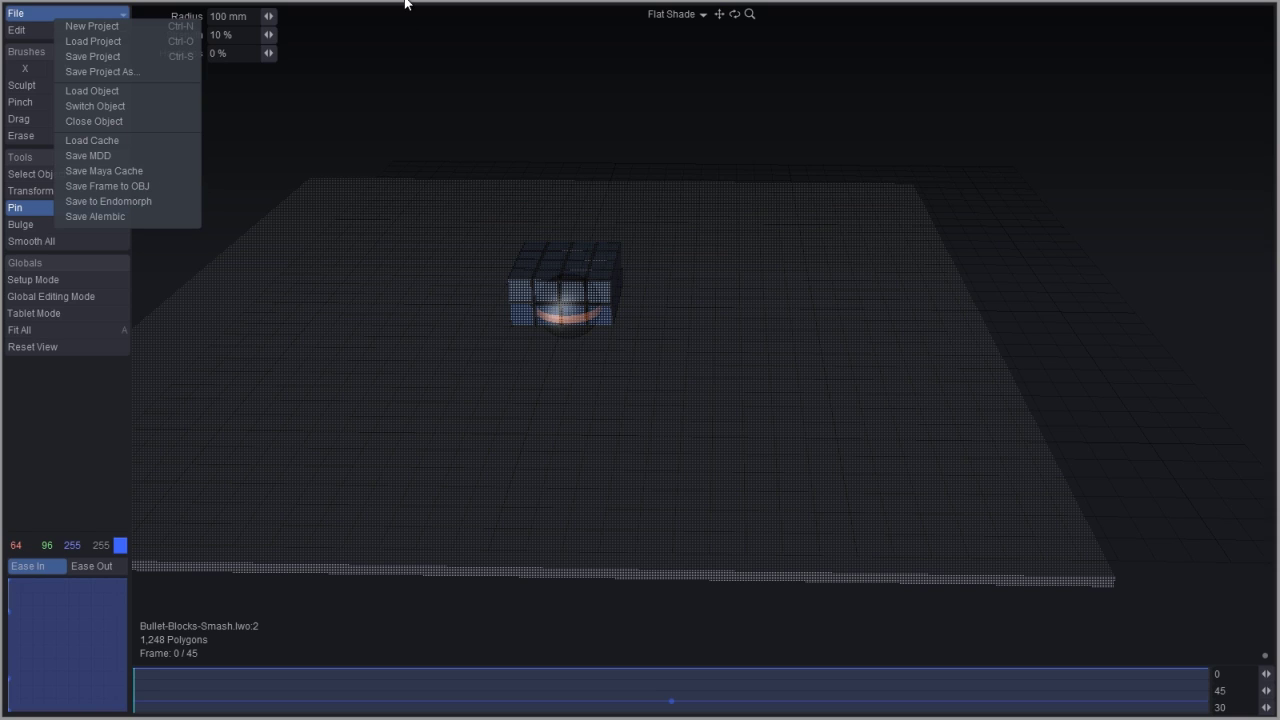
pyautogui.click(415, 66)
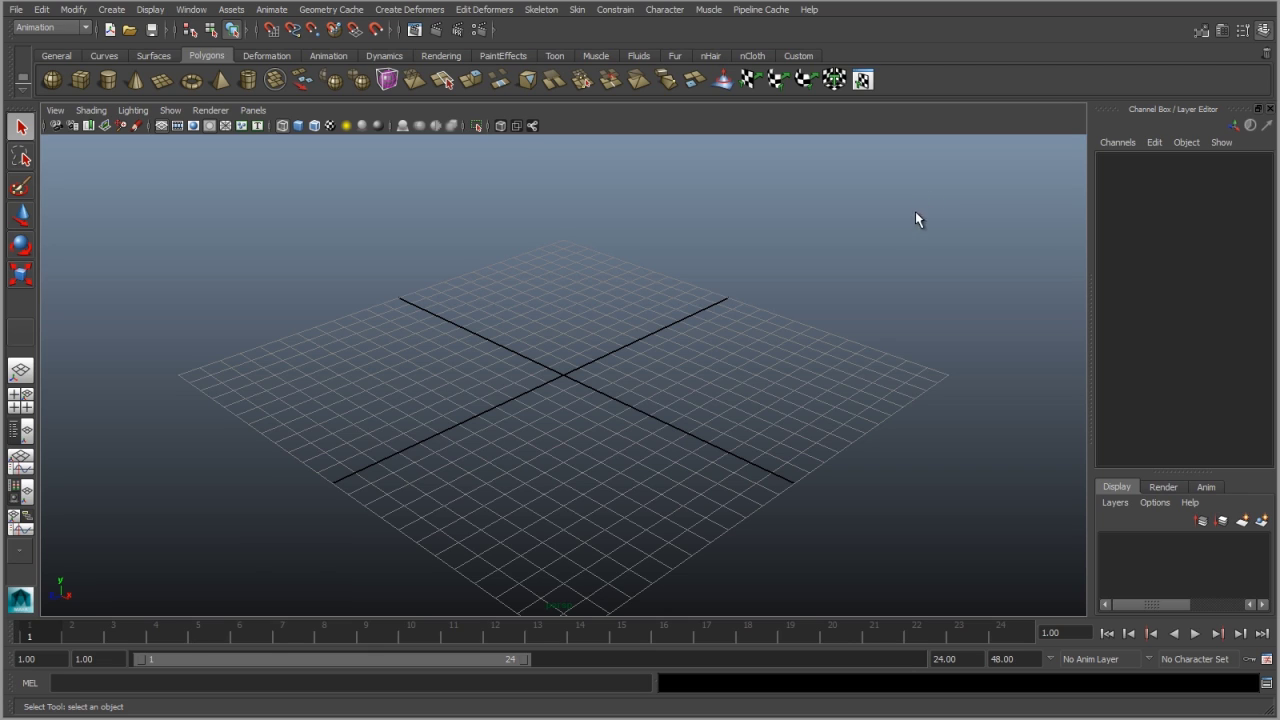
# Import BulletBlocksSmash.fbx from the FBX folder with the FBX file type.
pyautogui.click(16, 9)
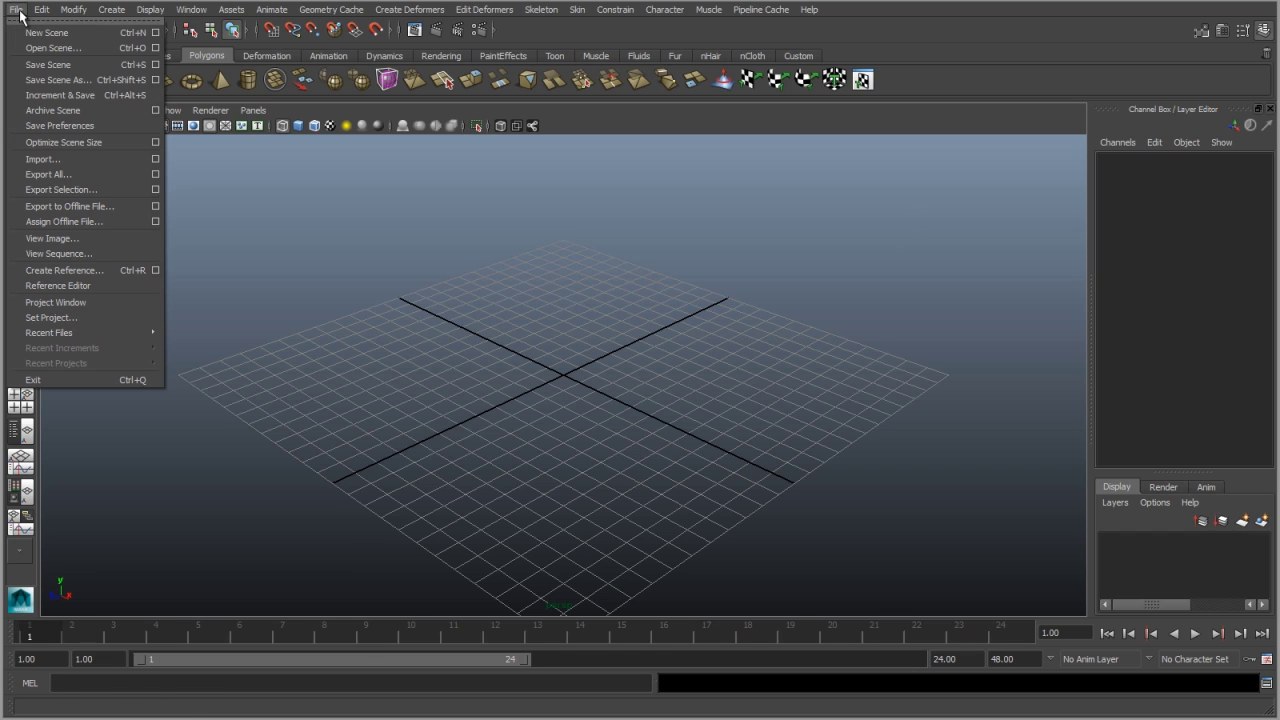
pyautogui.click(155, 160)
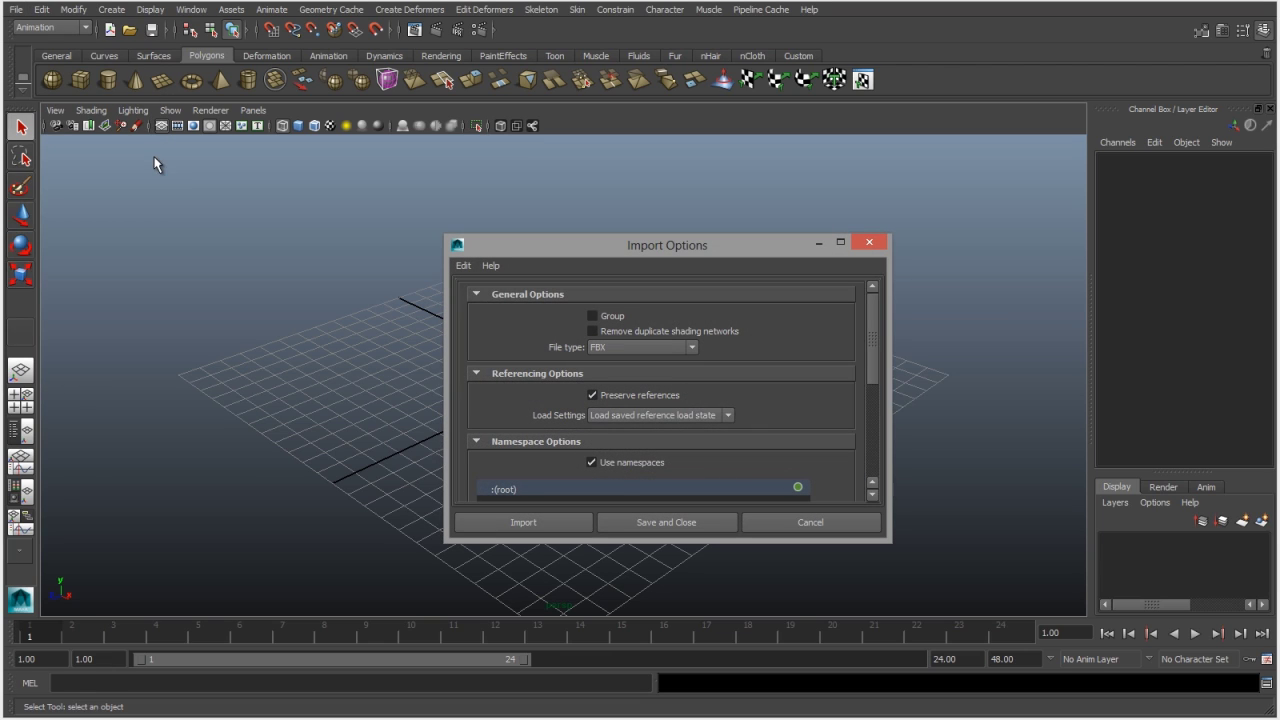
pyautogui.click(623, 347)
pyautogui.click(627, 459)
pyautogui.click(537, 521)
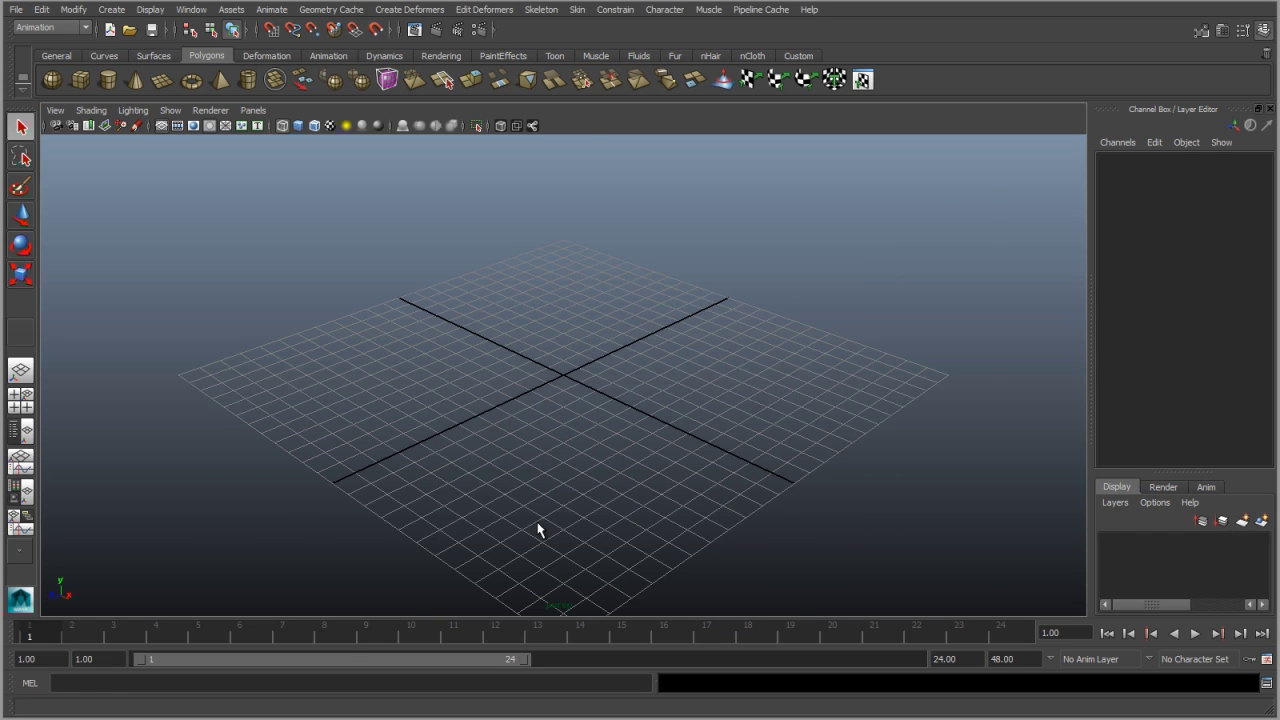
pyautogui.doubleClick(319, 235)
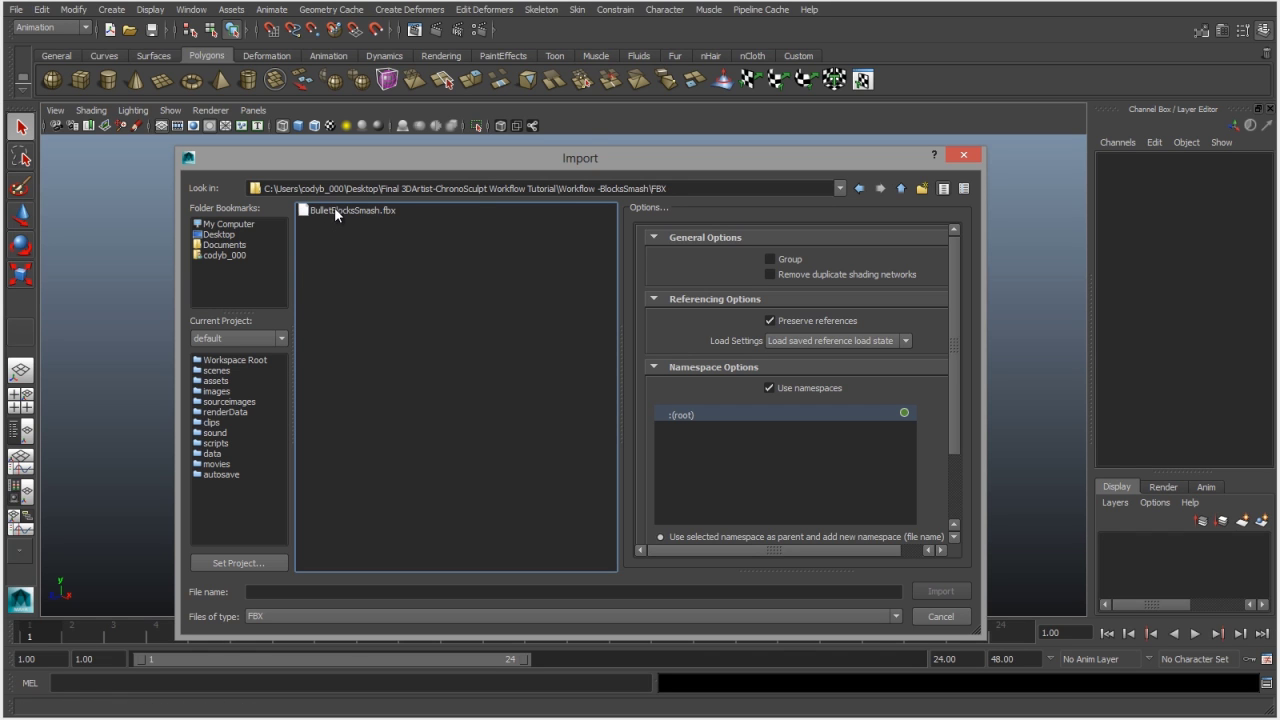
pyautogui.click(334, 208)
pyautogui.click(938, 591)
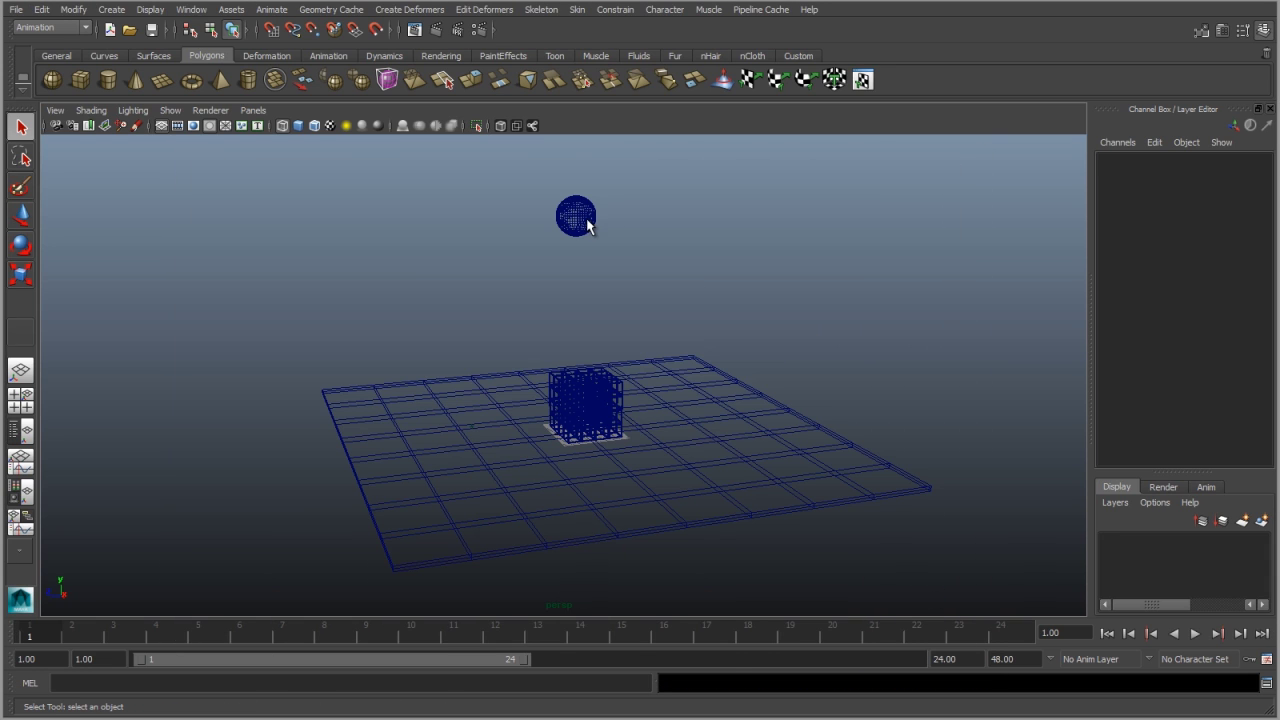
# Inspect the sphere, block stack and ground plane, then switch to shaded display.
pyautogui.click(586, 218)
pyautogui.click(604, 398)
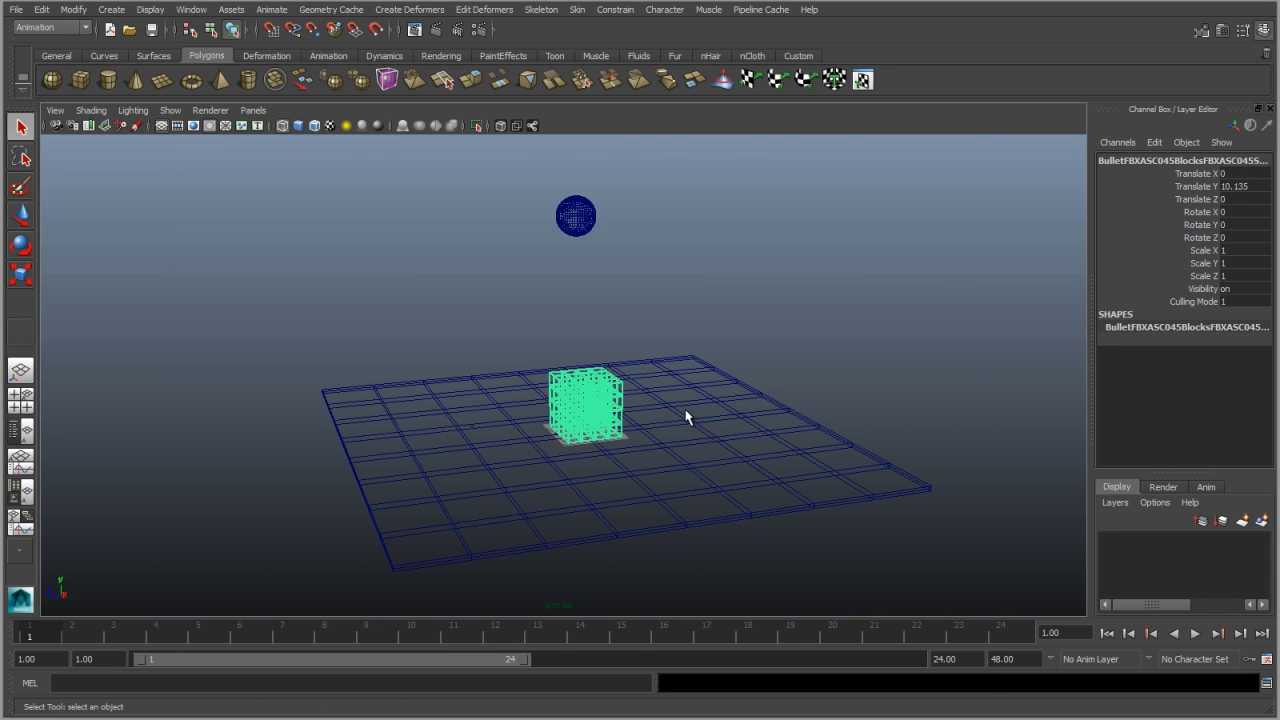
pyautogui.click(686, 420)
pyautogui.click(588, 382)
pyautogui.click(575, 225)
pyautogui.press('5')
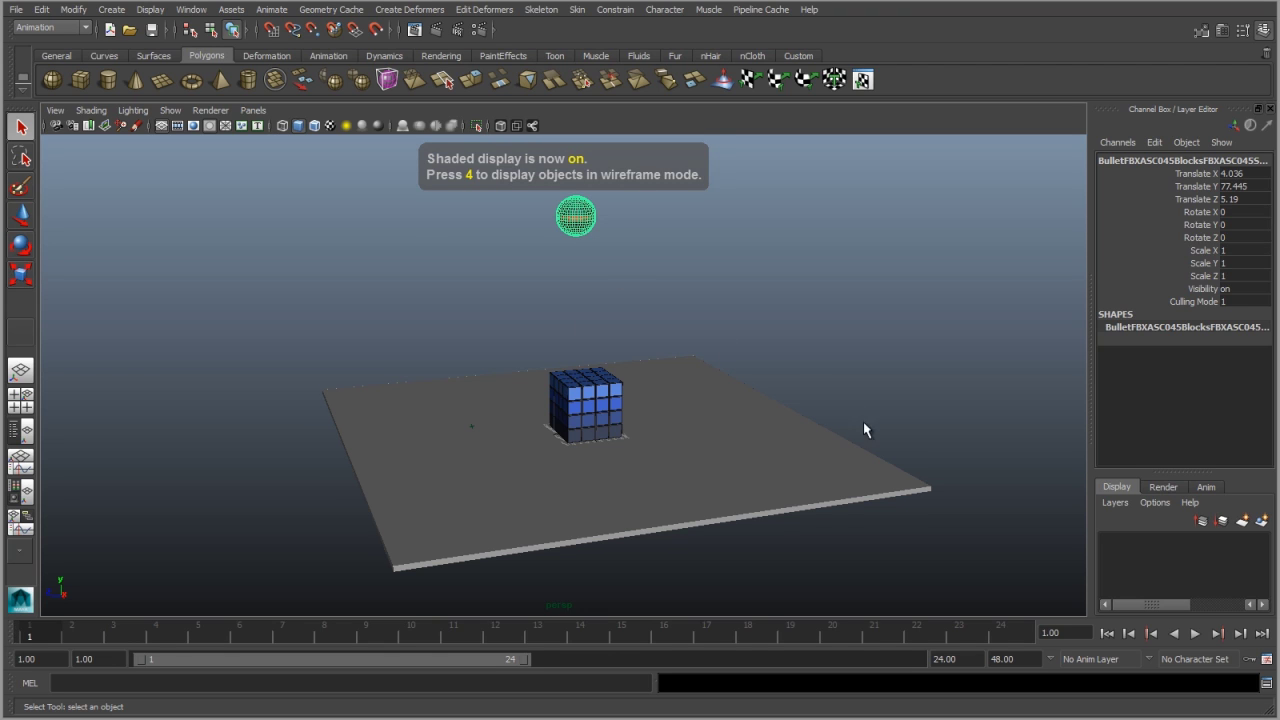
# Orbit the shaded scene, reselect the plane and sphere, and check the menu sets.
pyautogui.keyDown('alt'); pyautogui.moveTo(904, 467); pyautogui.dragTo(707, 458); pyautogui.keyUp('alt')
pyautogui.click(725, 452)
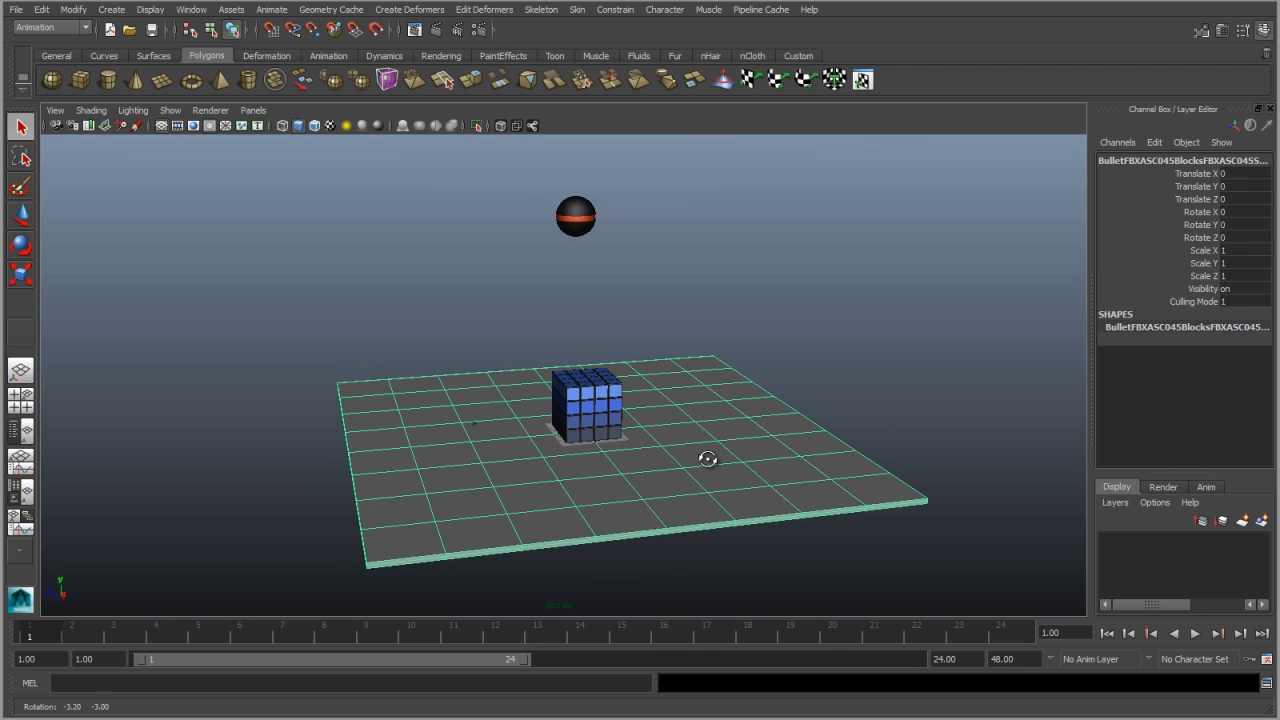
pyautogui.click(577, 216)
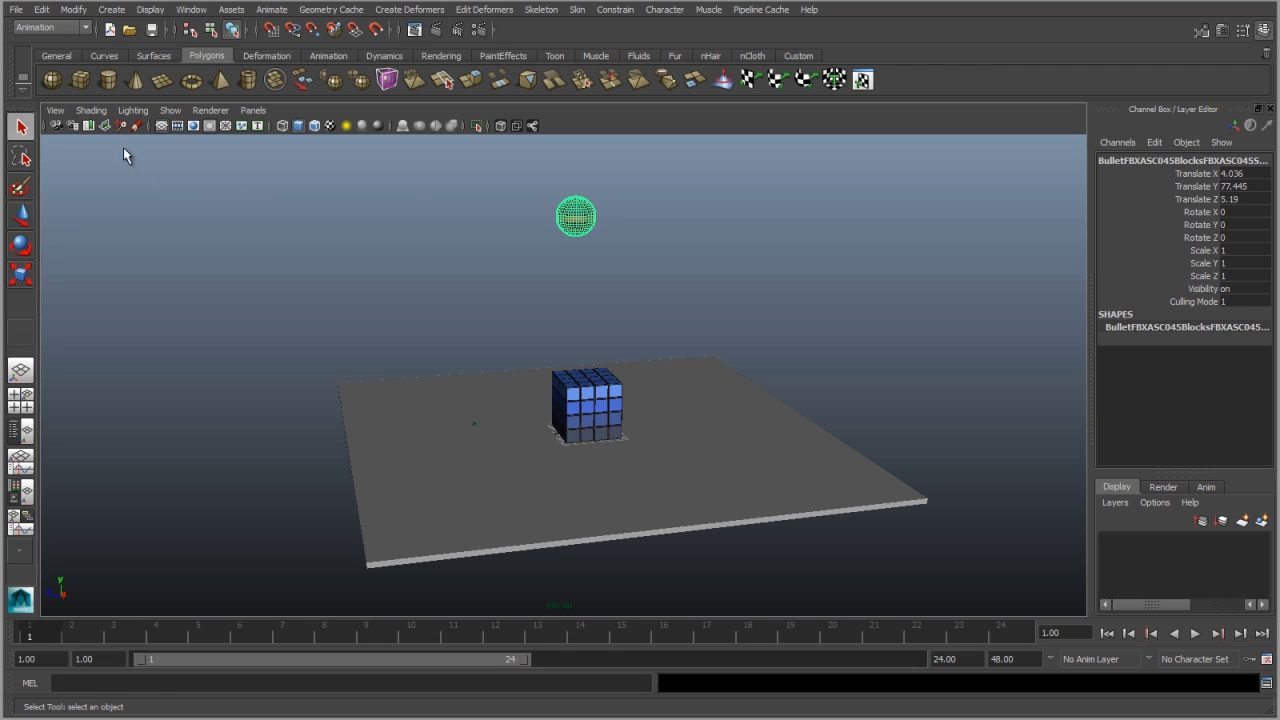
pyautogui.click(60, 27)
# Import the Sphere.xml geometry cache from the MayaCache folder onto the sphere.
pyautogui.click(65, 41)
pyautogui.click(318, 12)
pyautogui.click(332, 47)
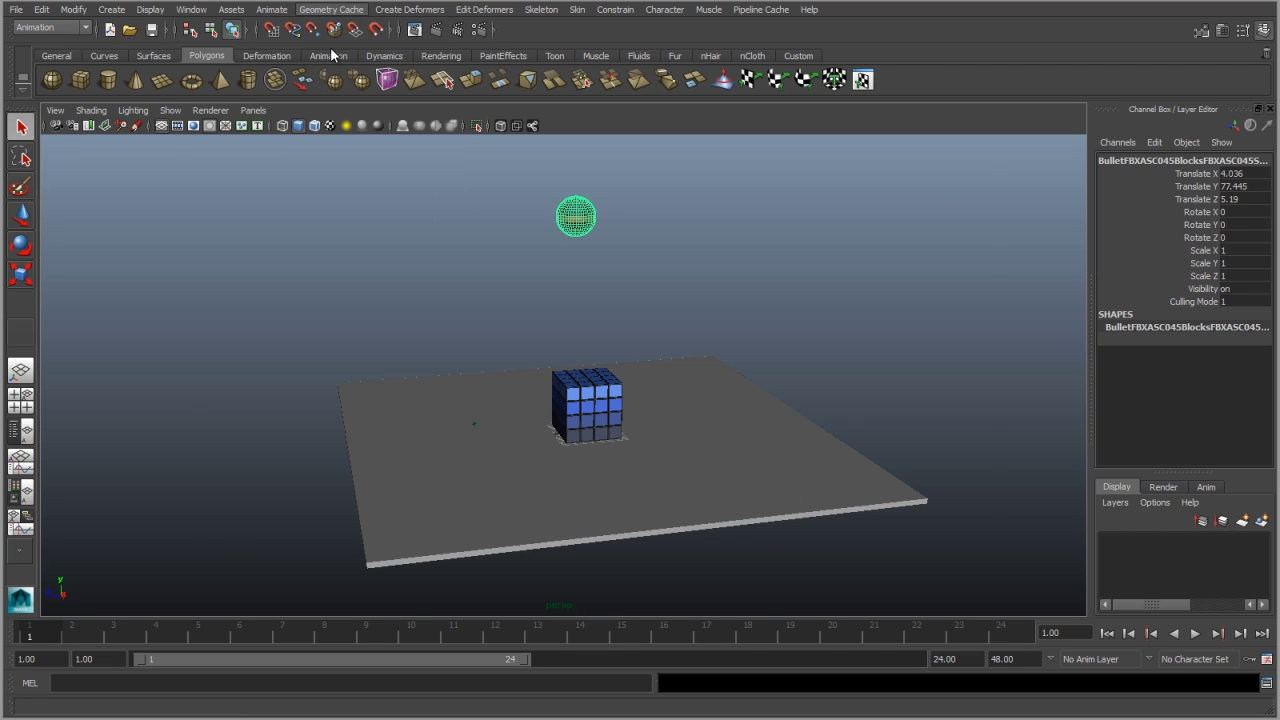
pyautogui.doubleClick(332, 249)
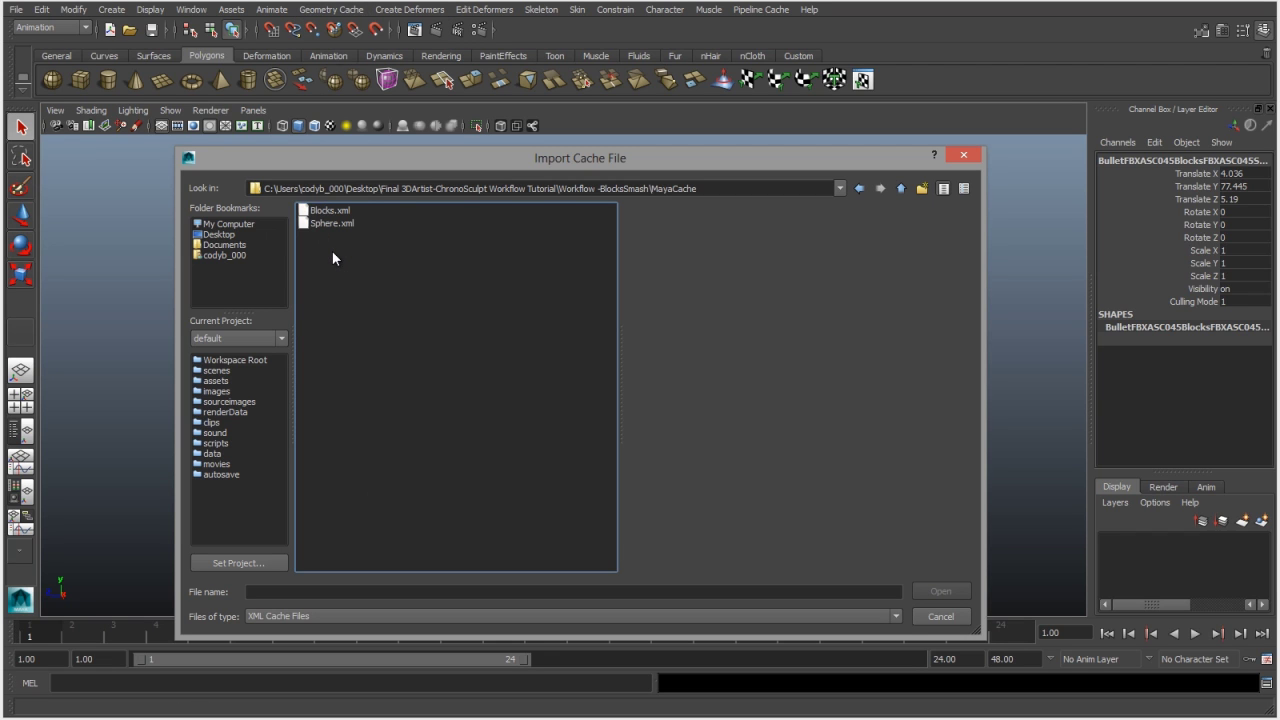
pyautogui.click(326, 224)
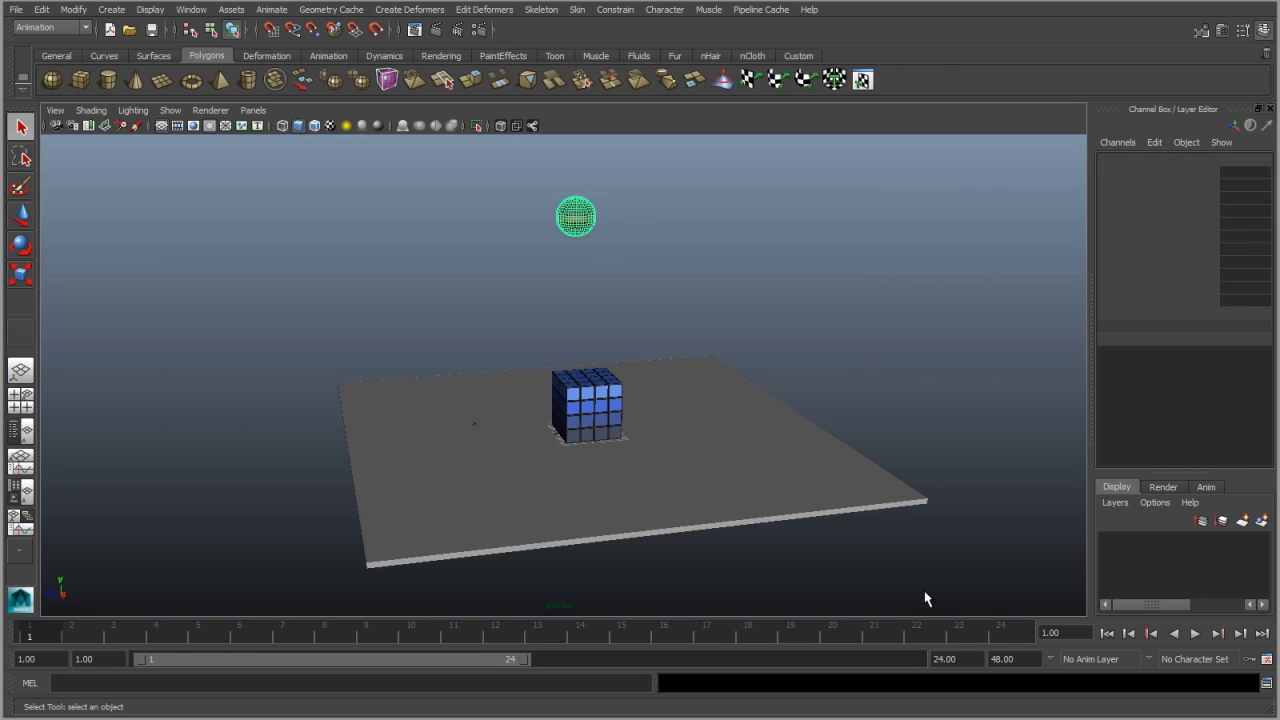
# Play back to test the sphere cache, then return to frame 1.
pyautogui.hotkey('alt', 'v')
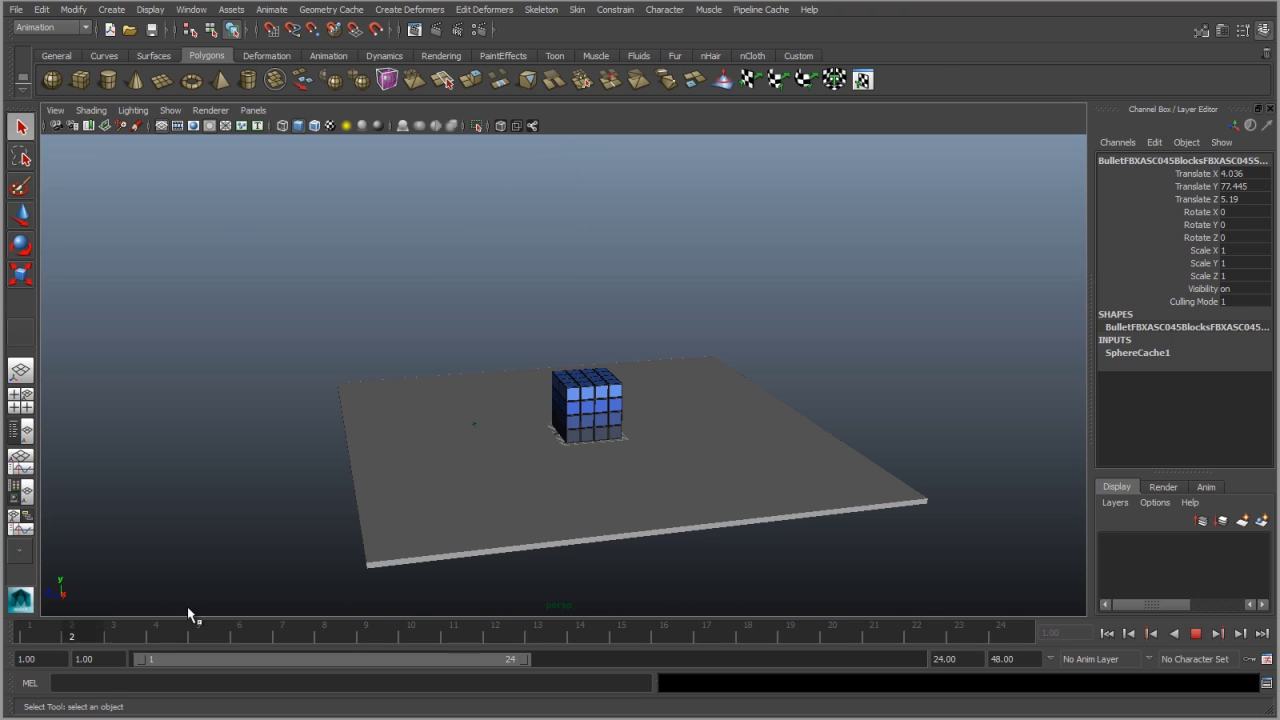
pyautogui.click(536, 626)
pyautogui.keyDown('alt'); pyautogui.moveTo(626, 289); pyautogui.dragTo(629, 334); pyautogui.keyUp('alt')
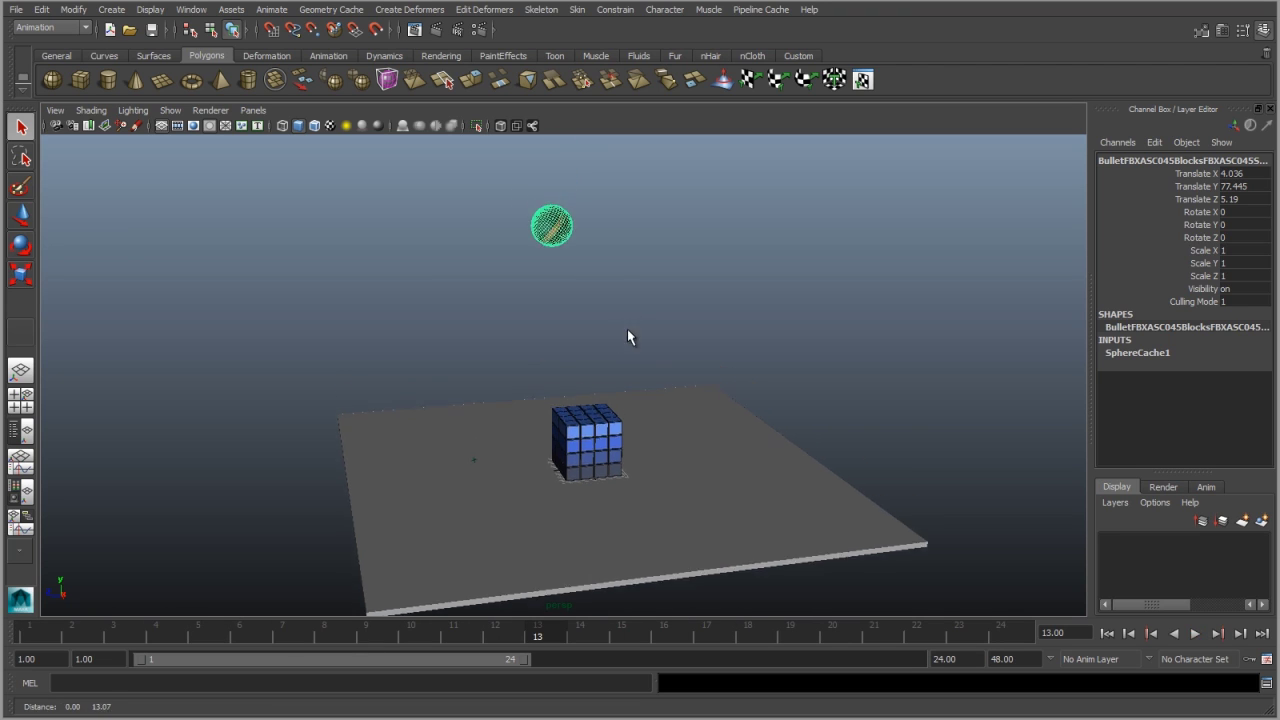
pyautogui.click(155, 636)
pyautogui.moveTo(99, 640); pyautogui.dragTo(30, 637)
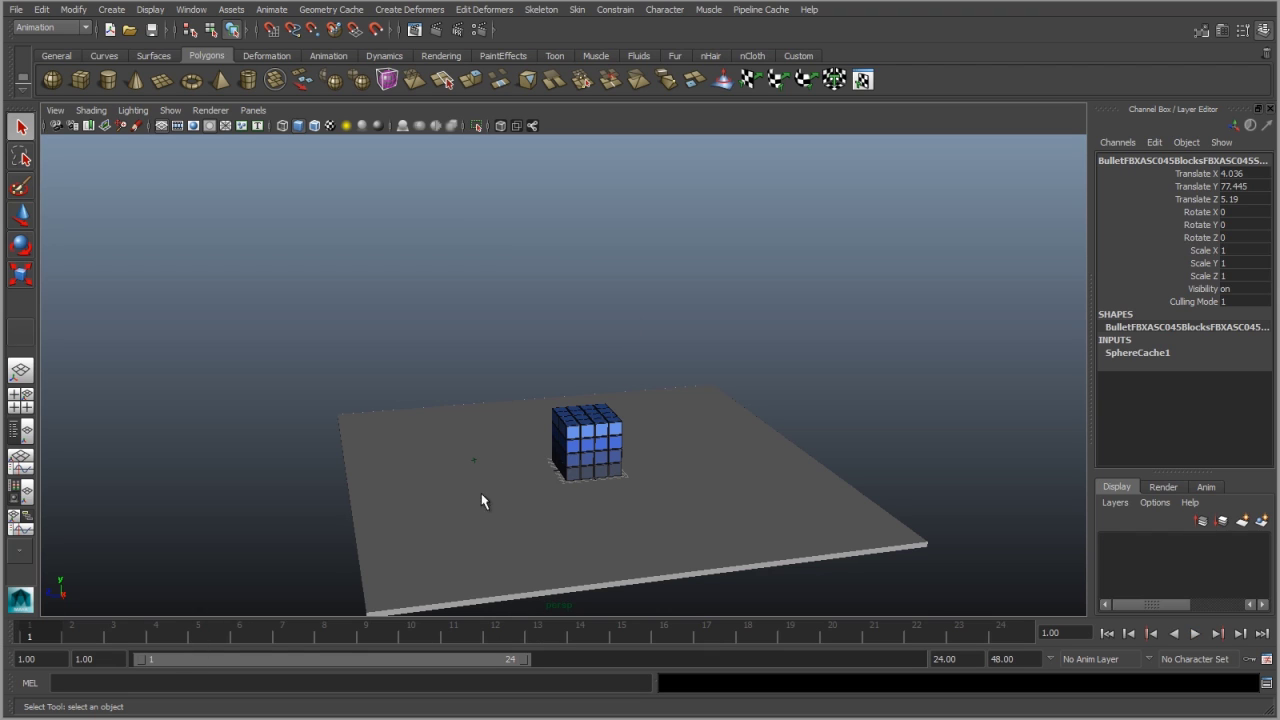
# Import the Blocks.xml geometry cache onto the block stack and play both caches.
pyautogui.click(592, 424)
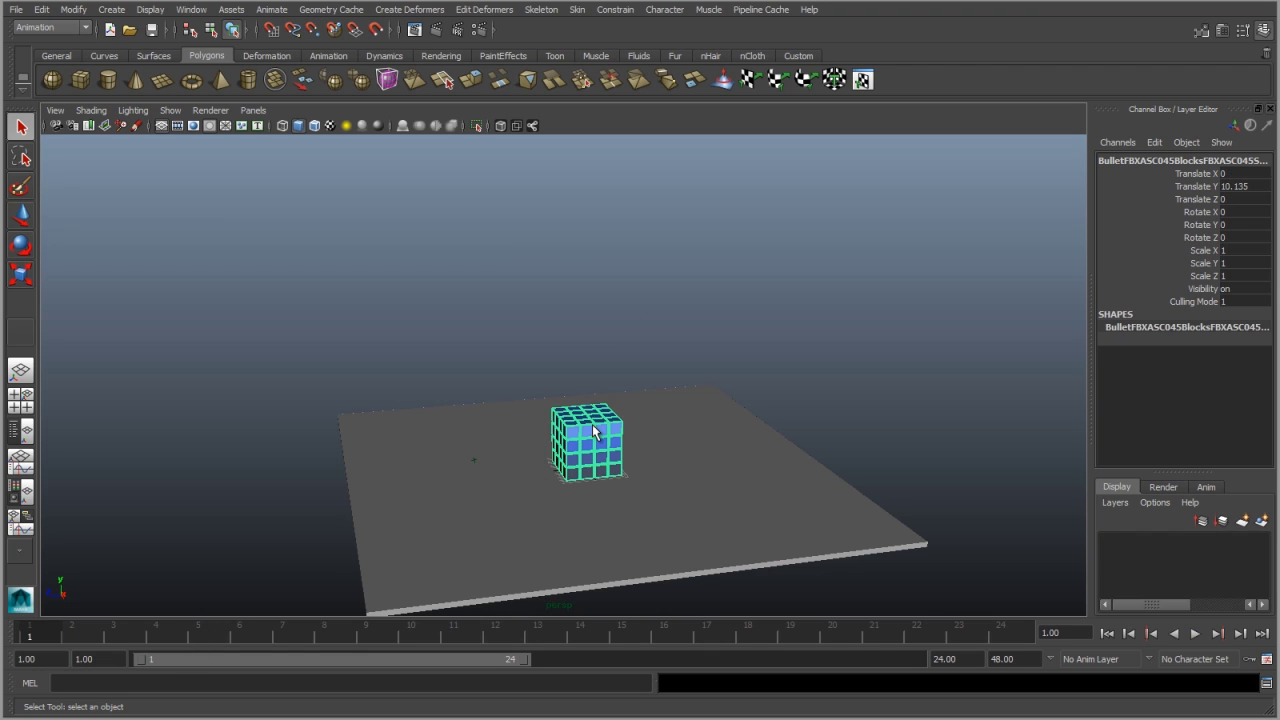
pyautogui.click(331, 9)
pyautogui.click(336, 48)
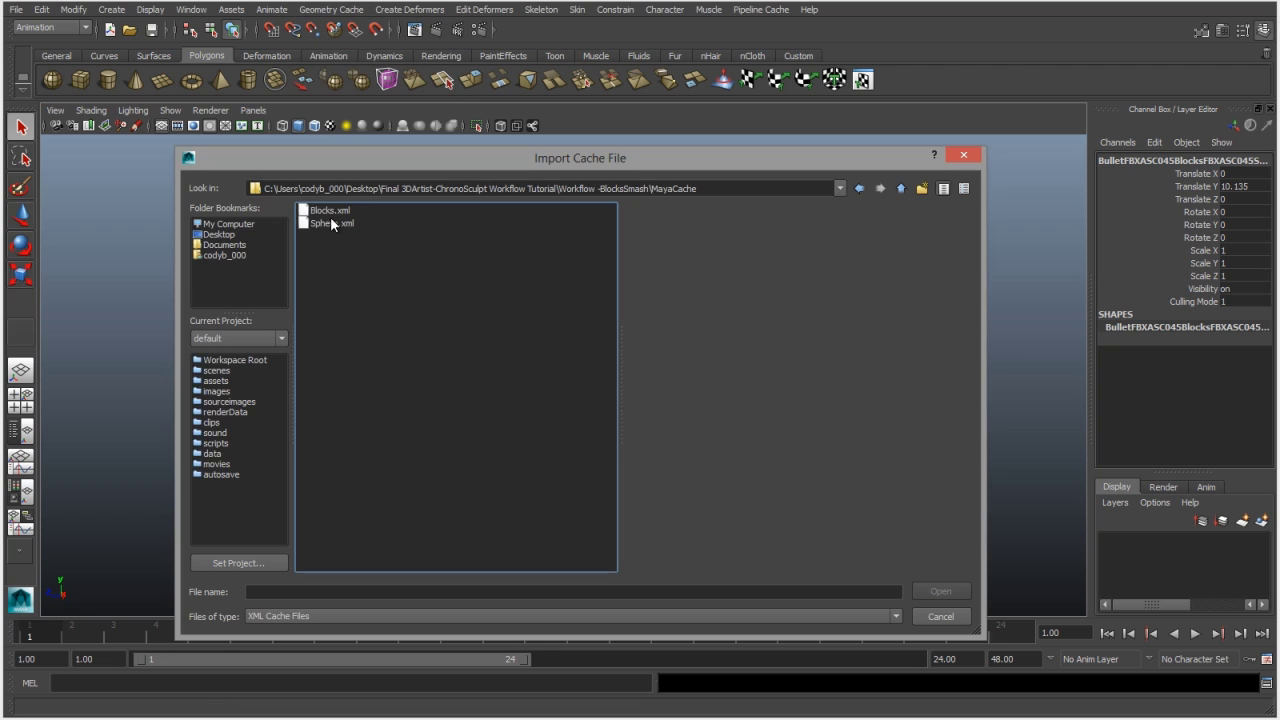
pyautogui.click(328, 211)
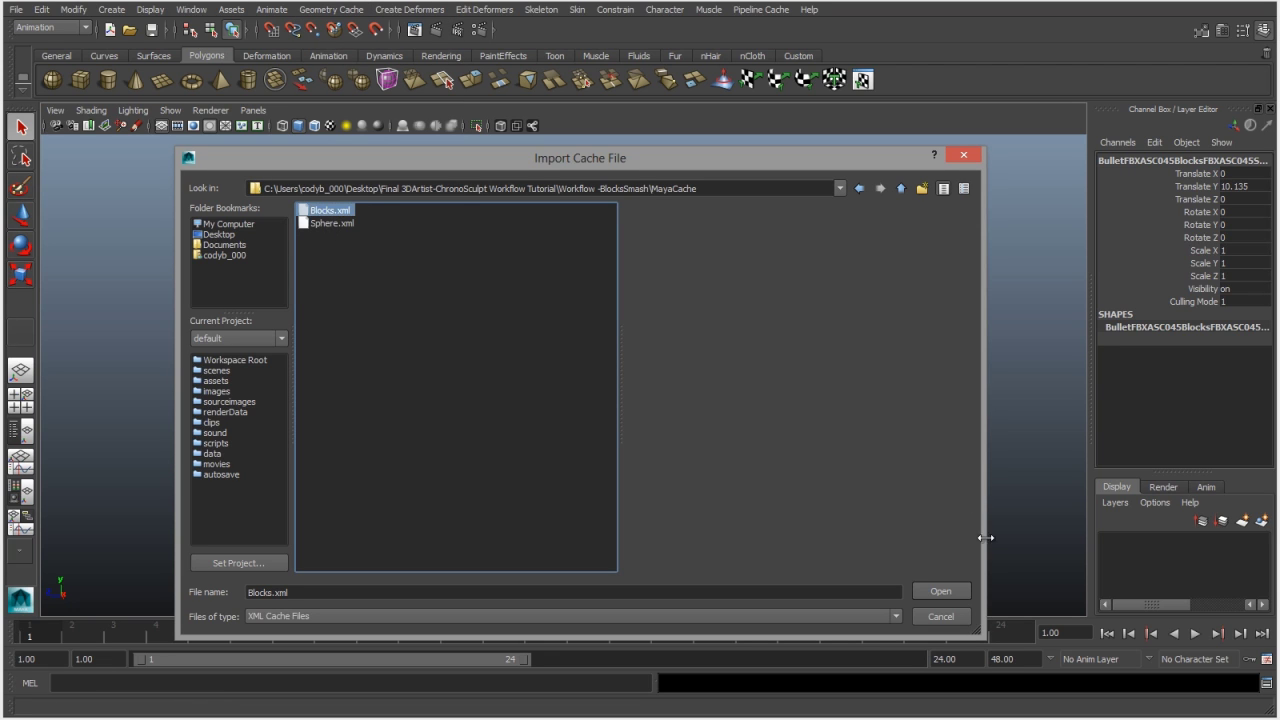
pyautogui.click(938, 592)
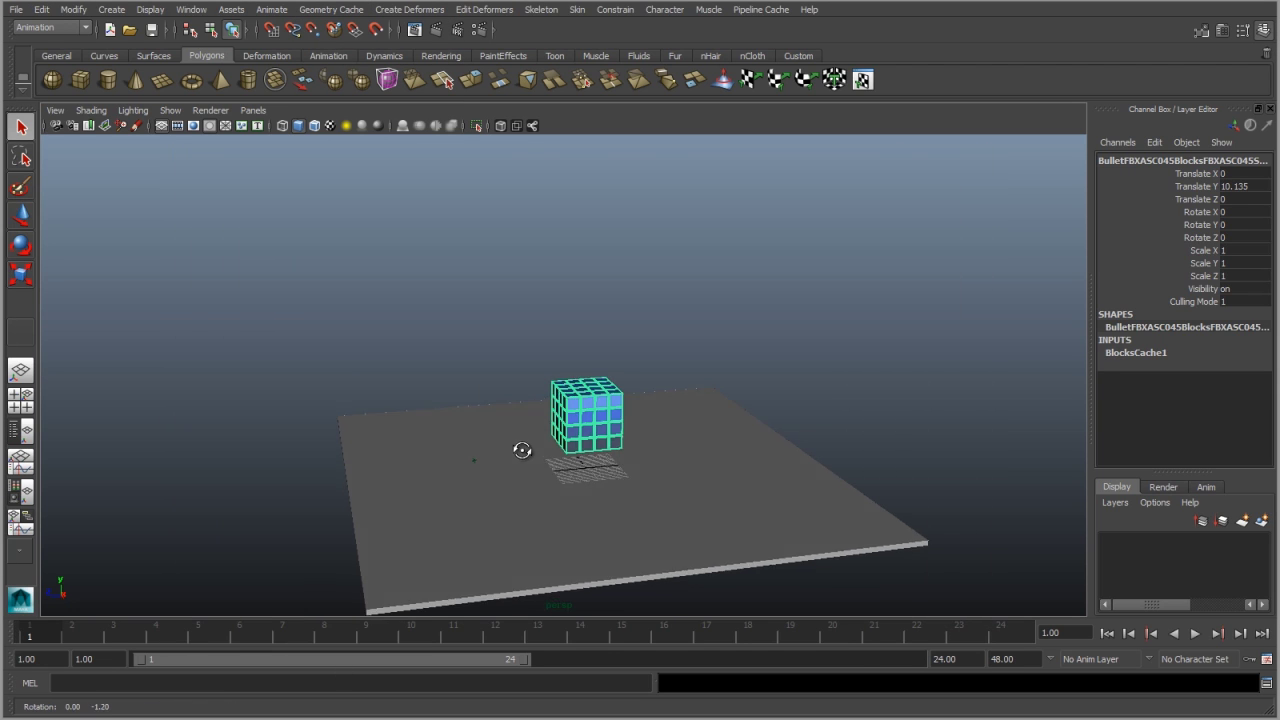
pyautogui.hotkey('alt', 'v')
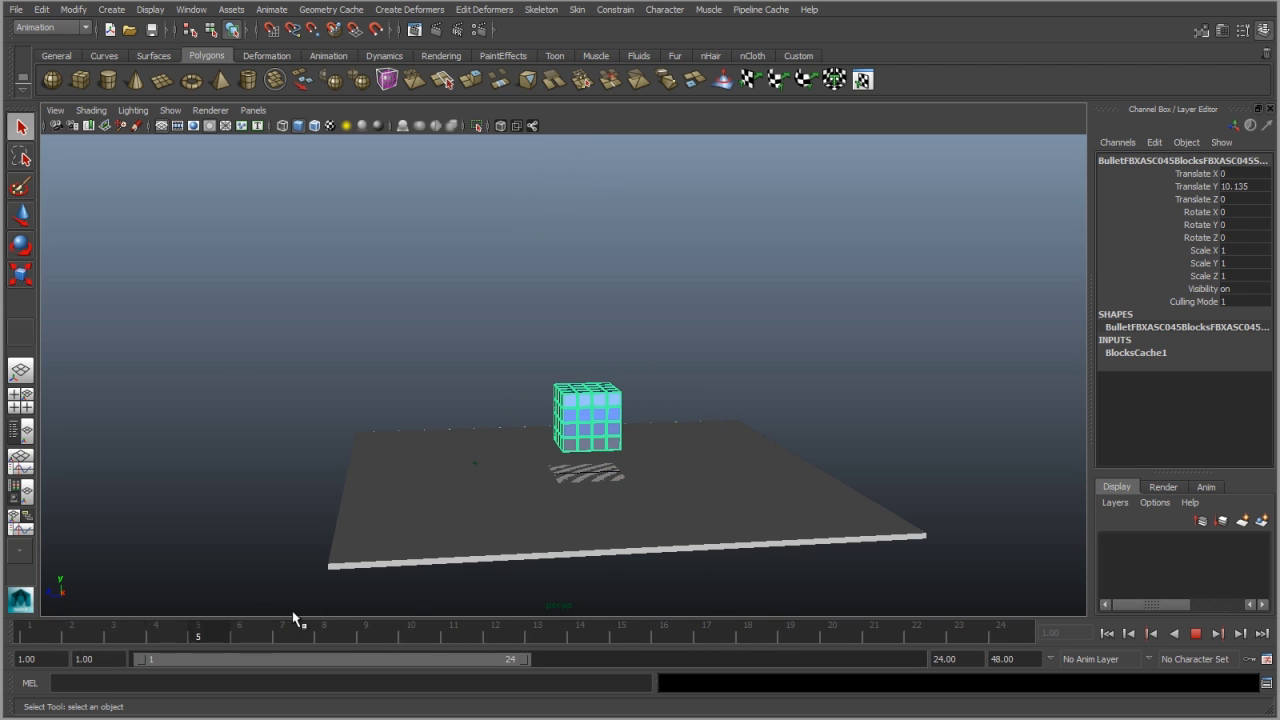
# Stop playback and set the sphere's Translate X, Y and Z to 0.
pyautogui.press('Escape')
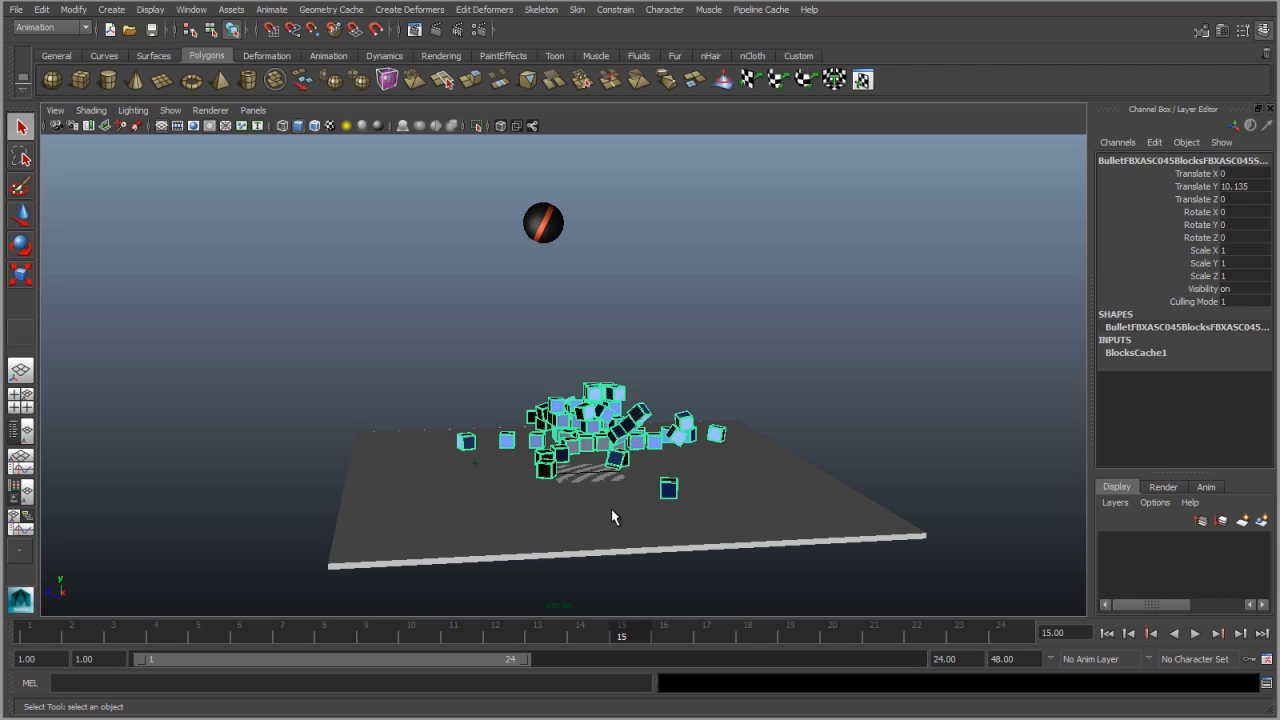
pyautogui.click(536, 218)
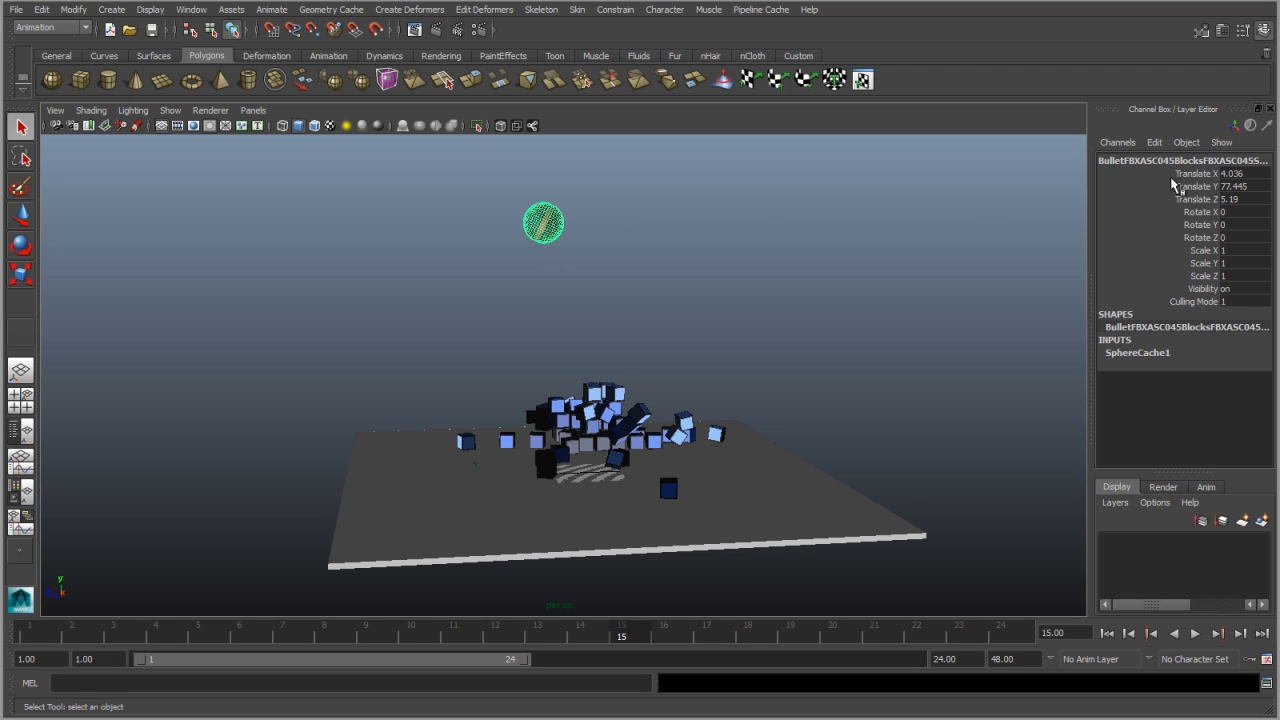
pyautogui.doubleClick(1245, 173)
pyautogui.write('0')
pyautogui.doubleClick(1237, 187)
pyautogui.write('0')
pyautogui.doubleClick(1237, 199)
pyautogui.write('0')
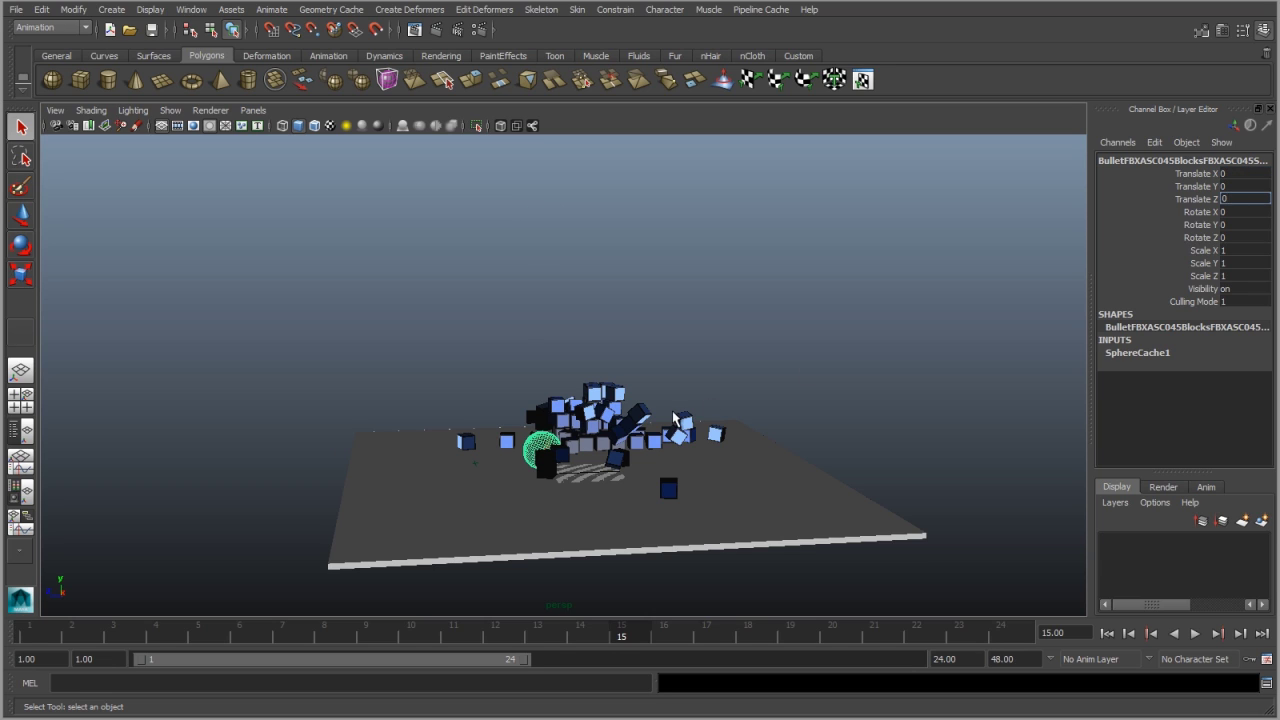
# Set the block stack's Translate Y to 0.
pyautogui.click(611, 414)
pyautogui.doubleClick(1240, 187)
pyautogui.write('0')
pyautogui.press('Return')
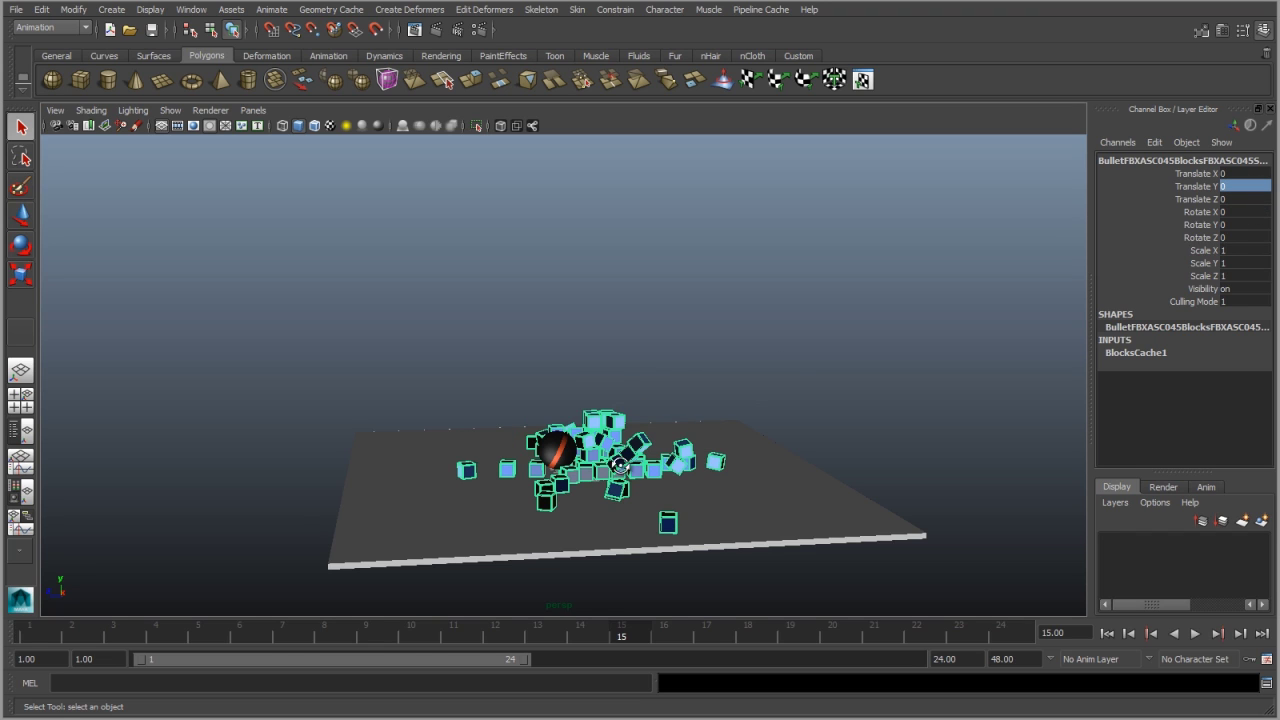
pyautogui.moveTo(615, 465)
pyautogui.keyDown('alt'); pyautogui.mouseDown()
pyautogui.moveTo(614, 440)
pyautogui.moveTo(620, 457)
pyautogui.mouseUp(); pyautogui.keyUp('alt')
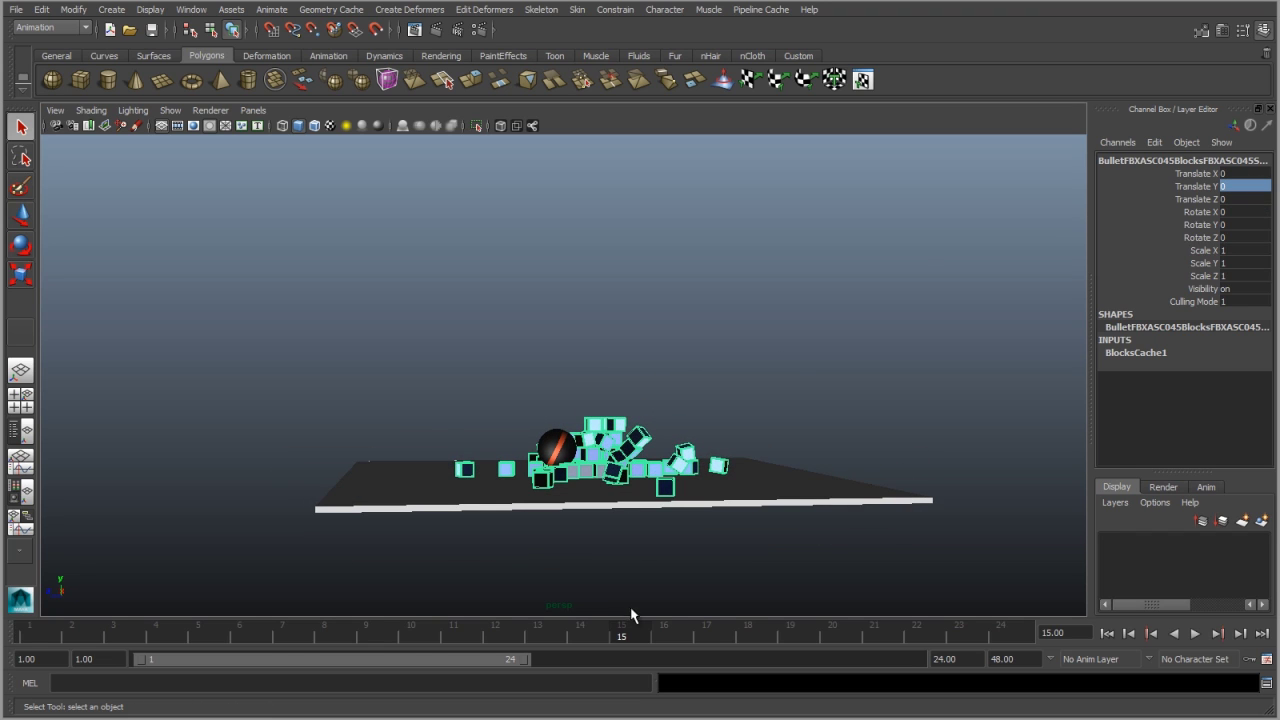
# Play the cached smash from frame 1 twice, then scrub back to frame 9.
pyautogui.moveTo(630, 632); pyautogui.dragTo(136, 647)
pyautogui.hotkey('alt', 'v')
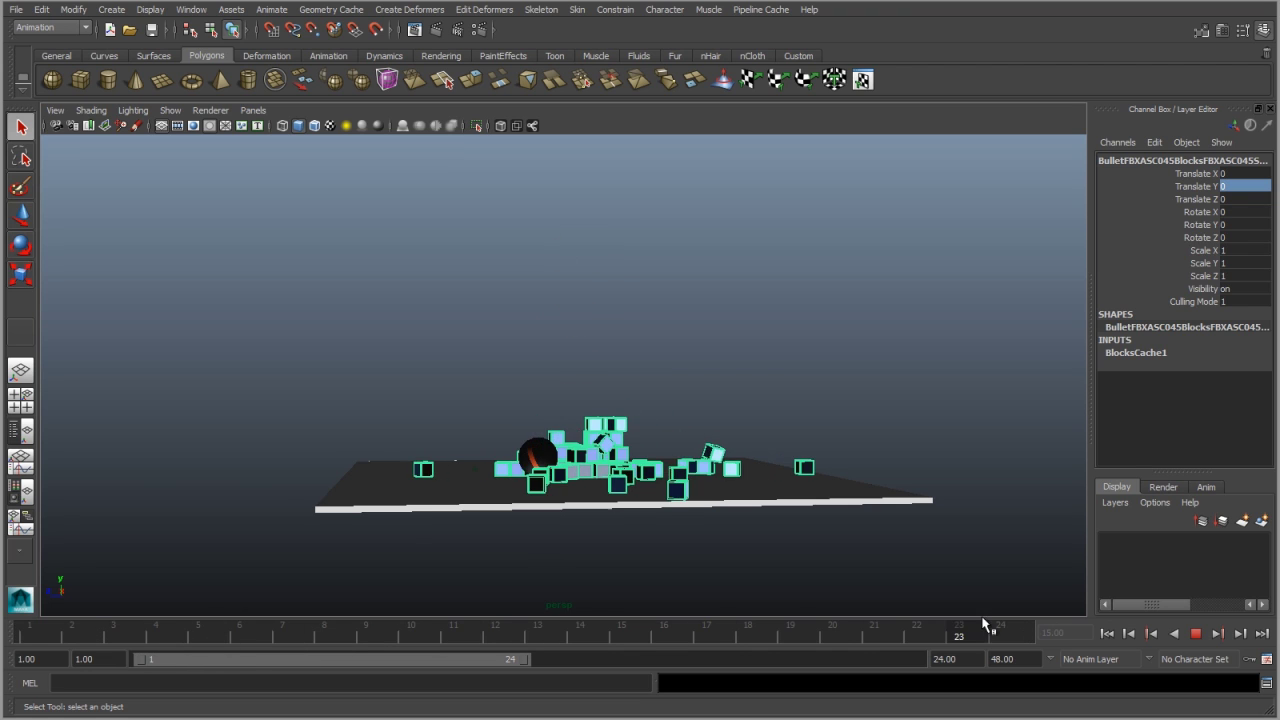
pyautogui.click(25, 630)
pyautogui.moveTo(560, 506)
pyautogui.keyDown('alt'); pyautogui.mouseDown()
pyautogui.moveTo(587, 508)
pyautogui.moveTo(560, 515)
pyautogui.mouseUp(); pyautogui.keyUp('alt')
pyautogui.hotkey('alt', 'v')
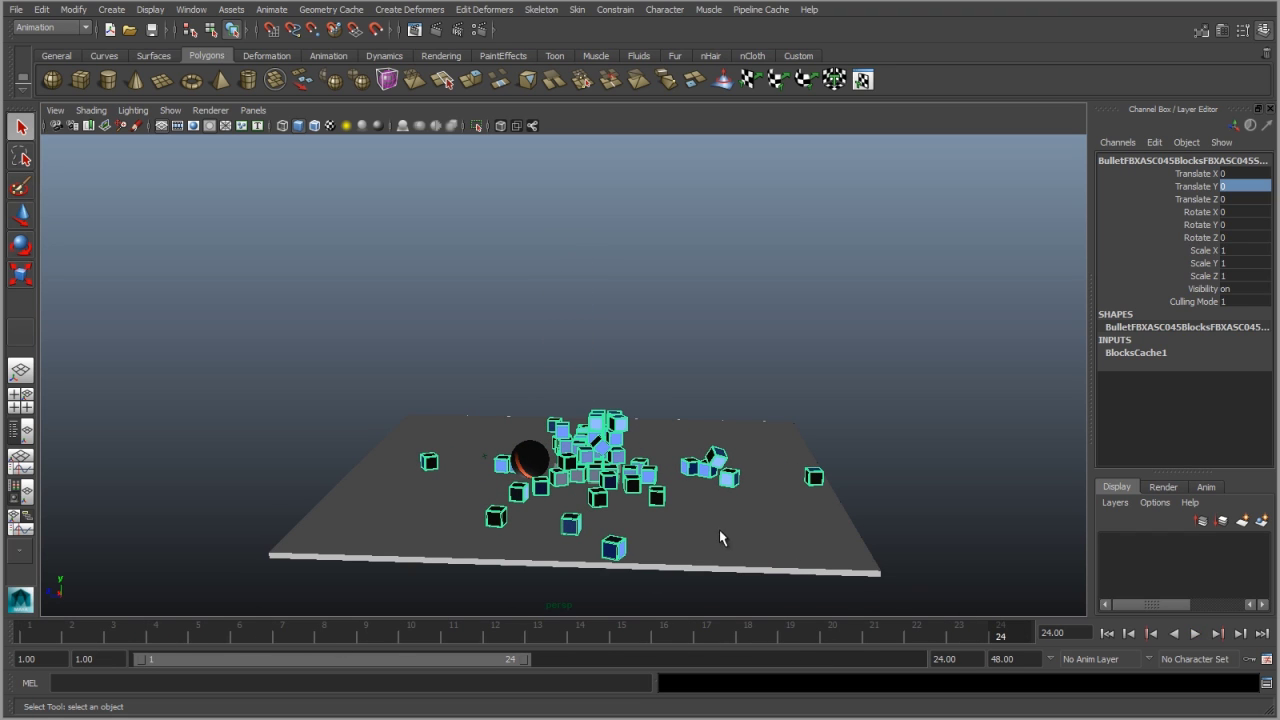
pyautogui.keyDown('alt'); pyautogui.moveTo(676, 528); pyautogui.dragTo(700, 535); pyautogui.keyUp('alt')
pyautogui.moveTo(1014, 636)
pyautogui.mouseDown()
pyautogui.moveTo(31, 640)
pyautogui.moveTo(478, 648)
pyautogui.moveTo(666, 630)
pyautogui.moveTo(824, 630)
pyautogui.moveTo(617, 637)
pyautogui.moveTo(1000, 632)
pyautogui.mouseUp()
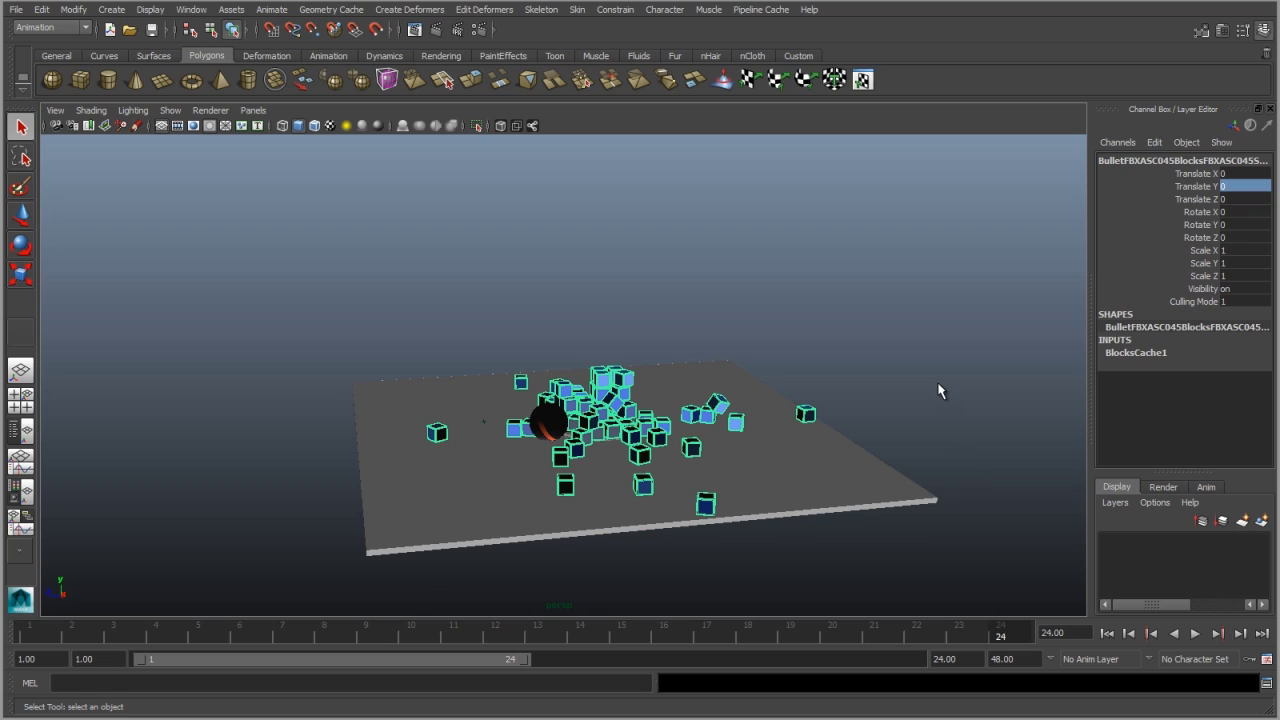